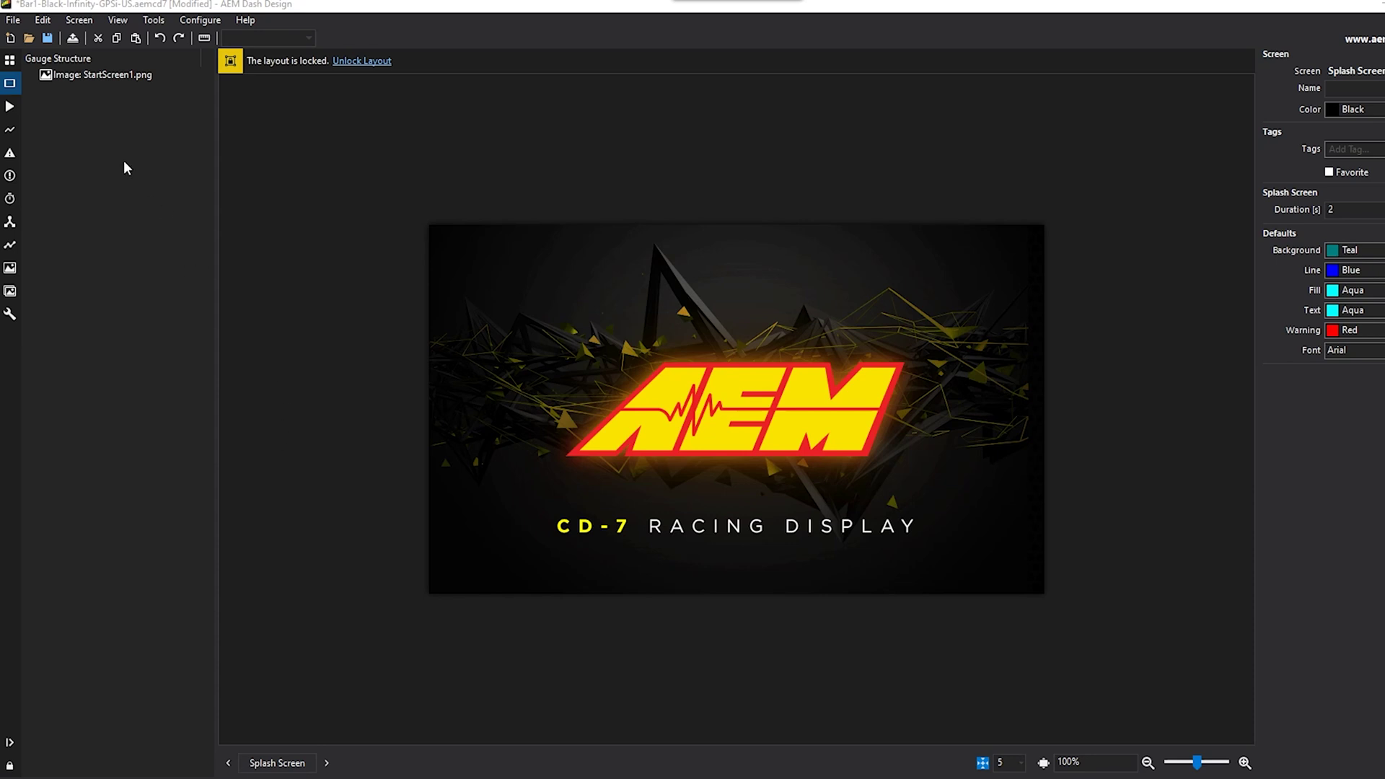
Bring up the Simulator page from the left navigation bar.
mouse_move(11, 105)
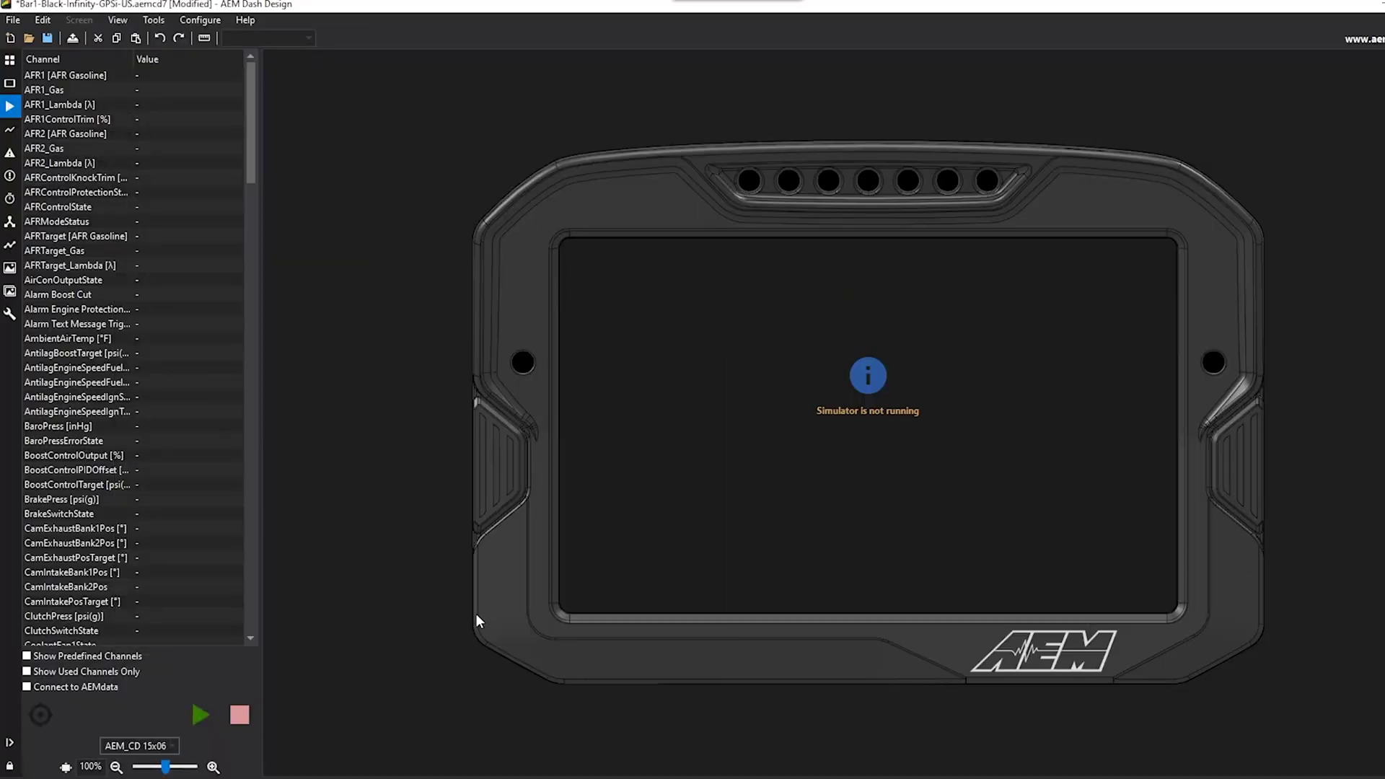
Choose the AEM_CD 15x06 display model for the simulator.
click(173, 747)
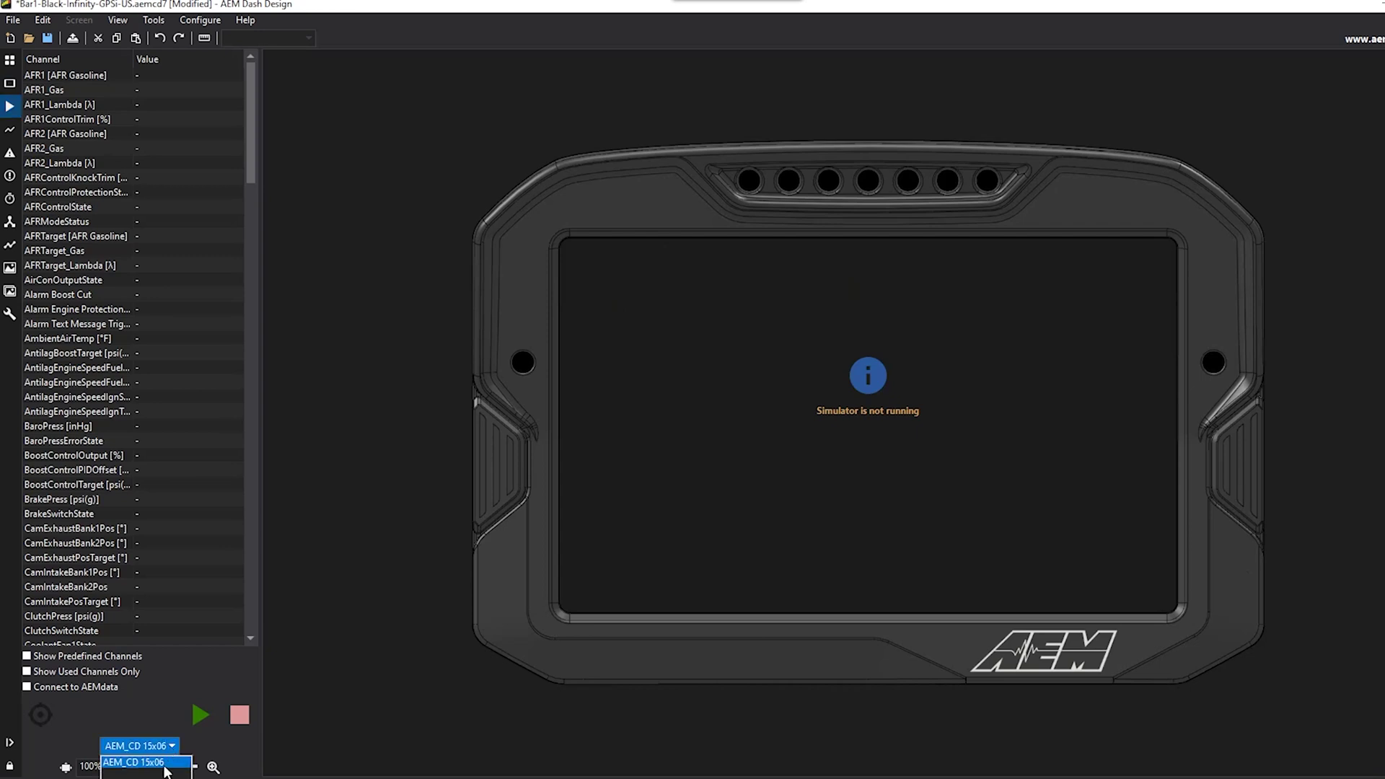
click(165, 765)
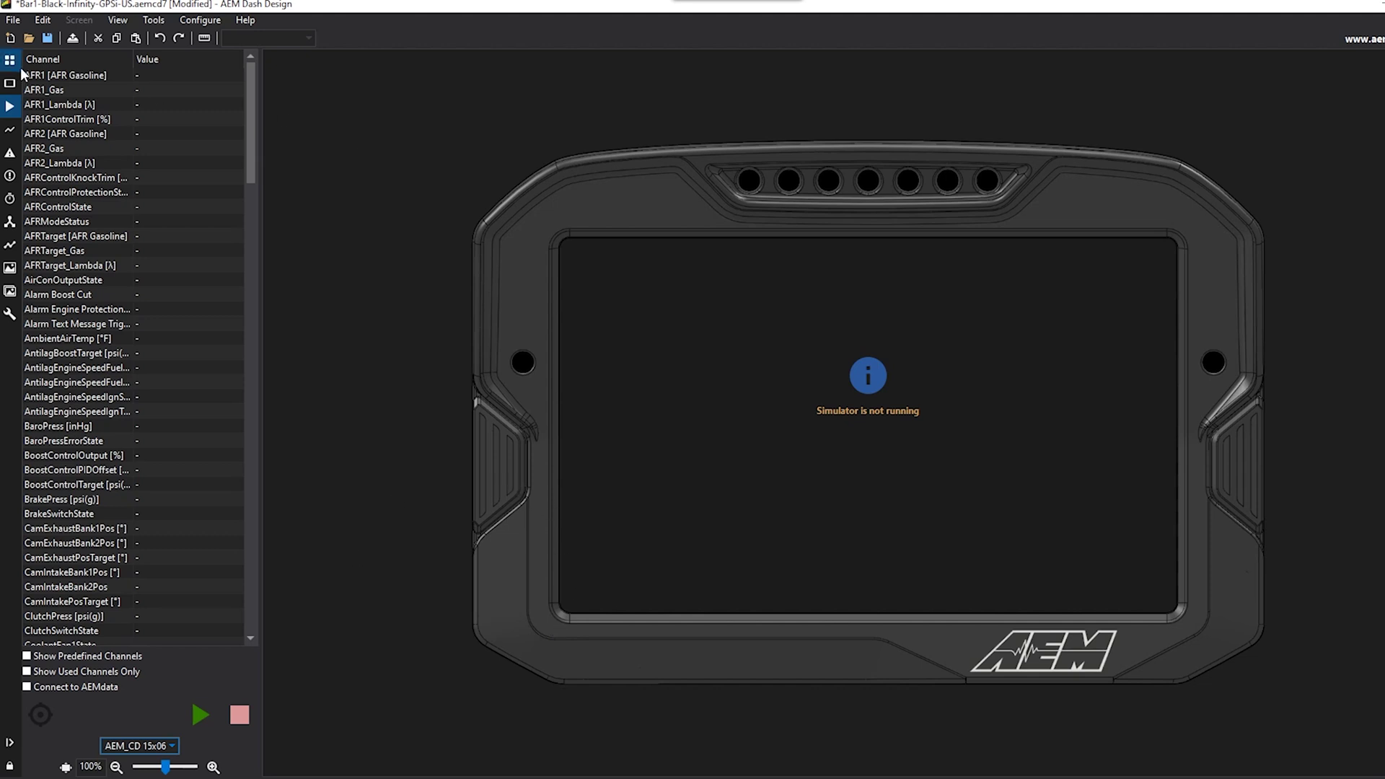
mouse_move(20, 72)
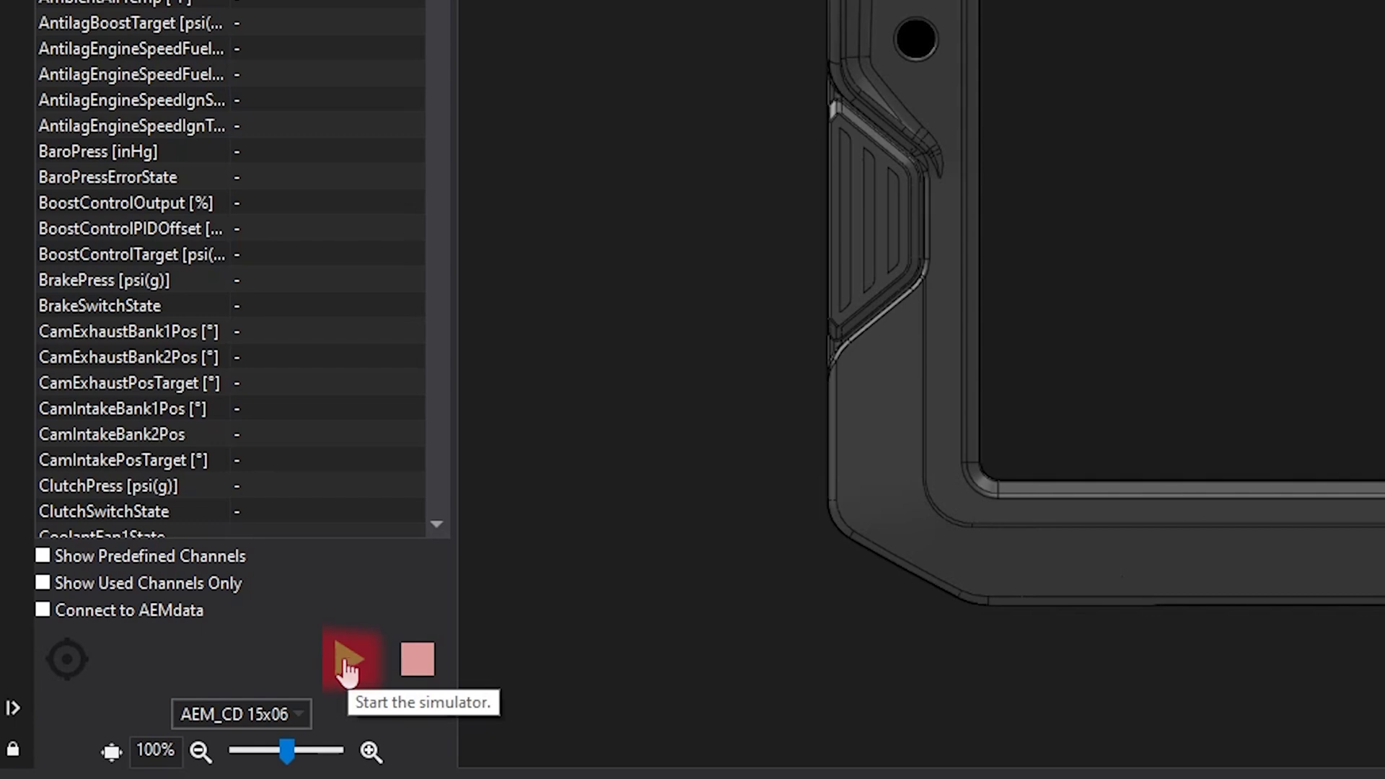
Start the simulator and change CoolantTemp from 212 to 230 °F.
click(346, 662)
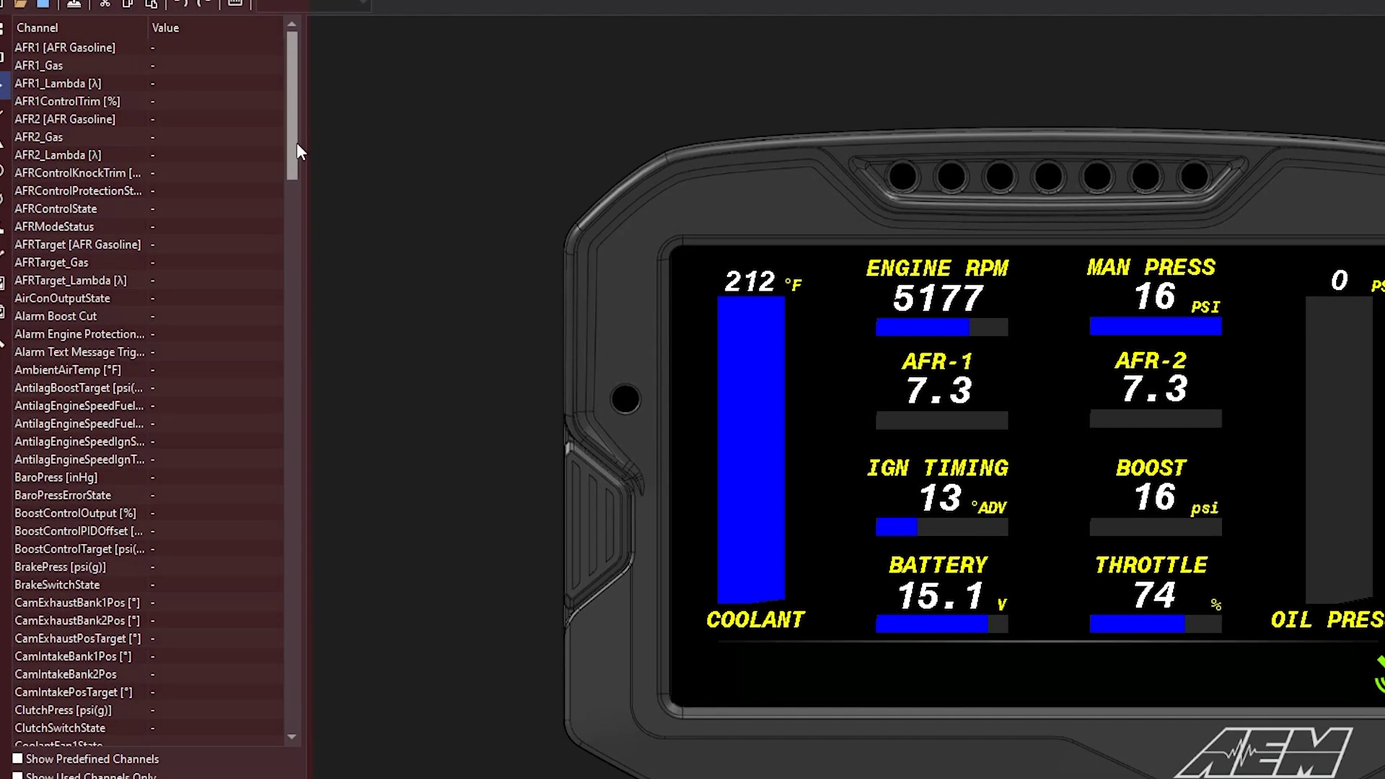
drag(297, 145, 300, 241)
click(193, 353)
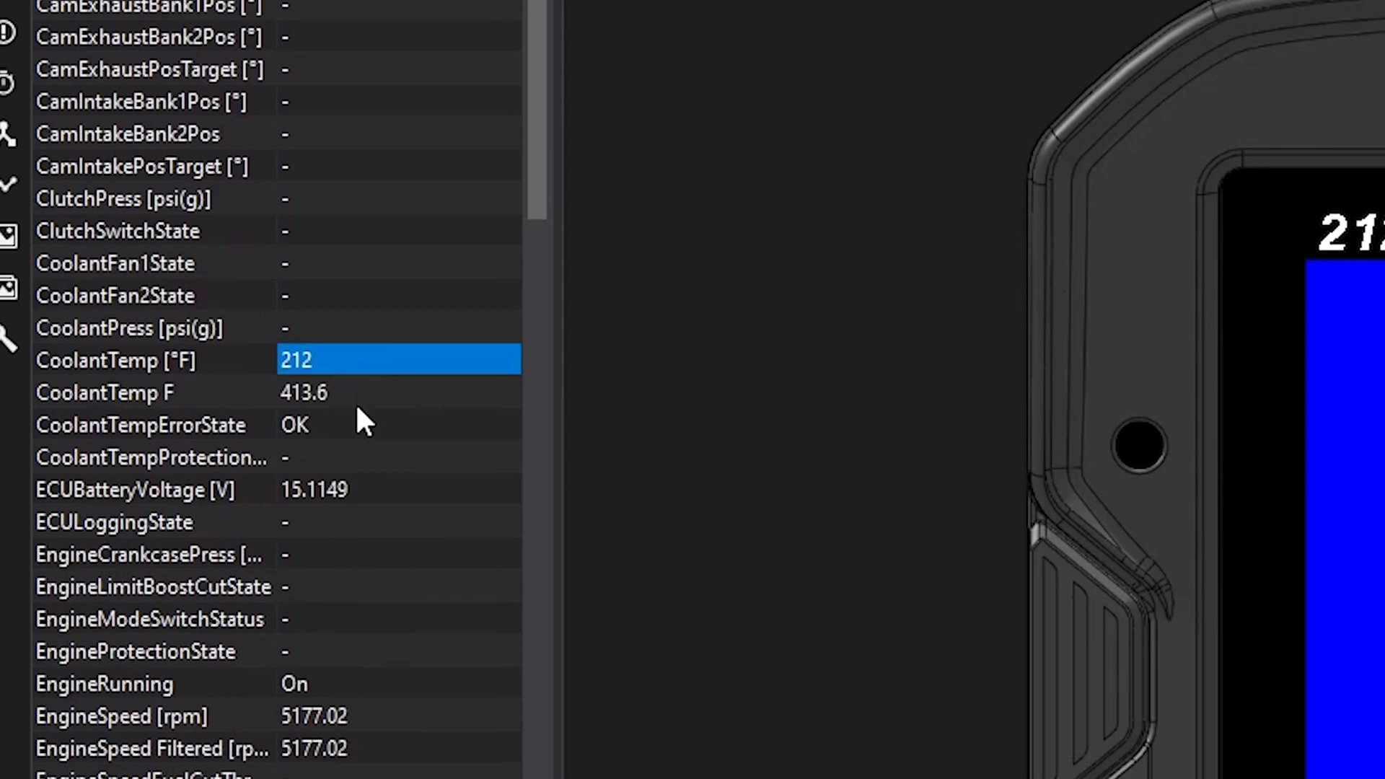
click(358, 402)
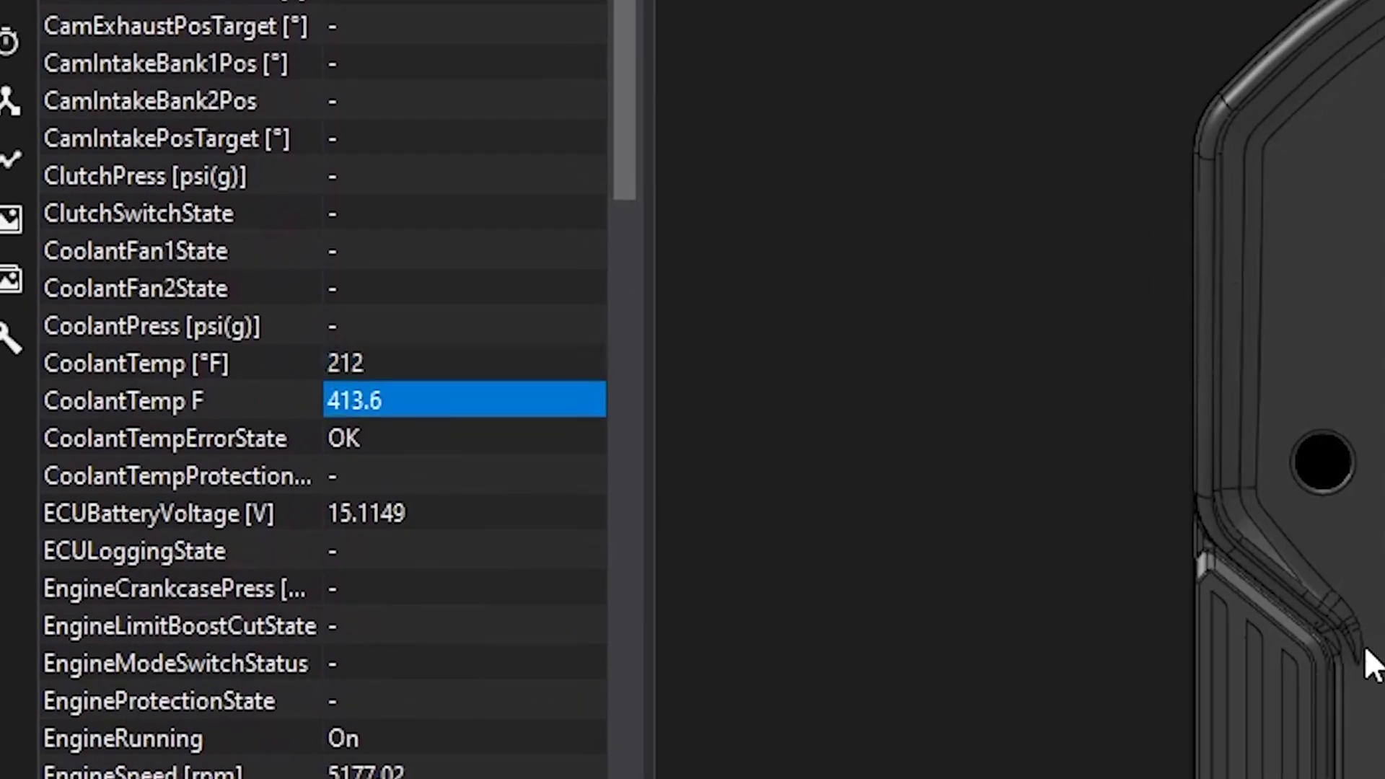
click(426, 358)
double_click(428, 359)
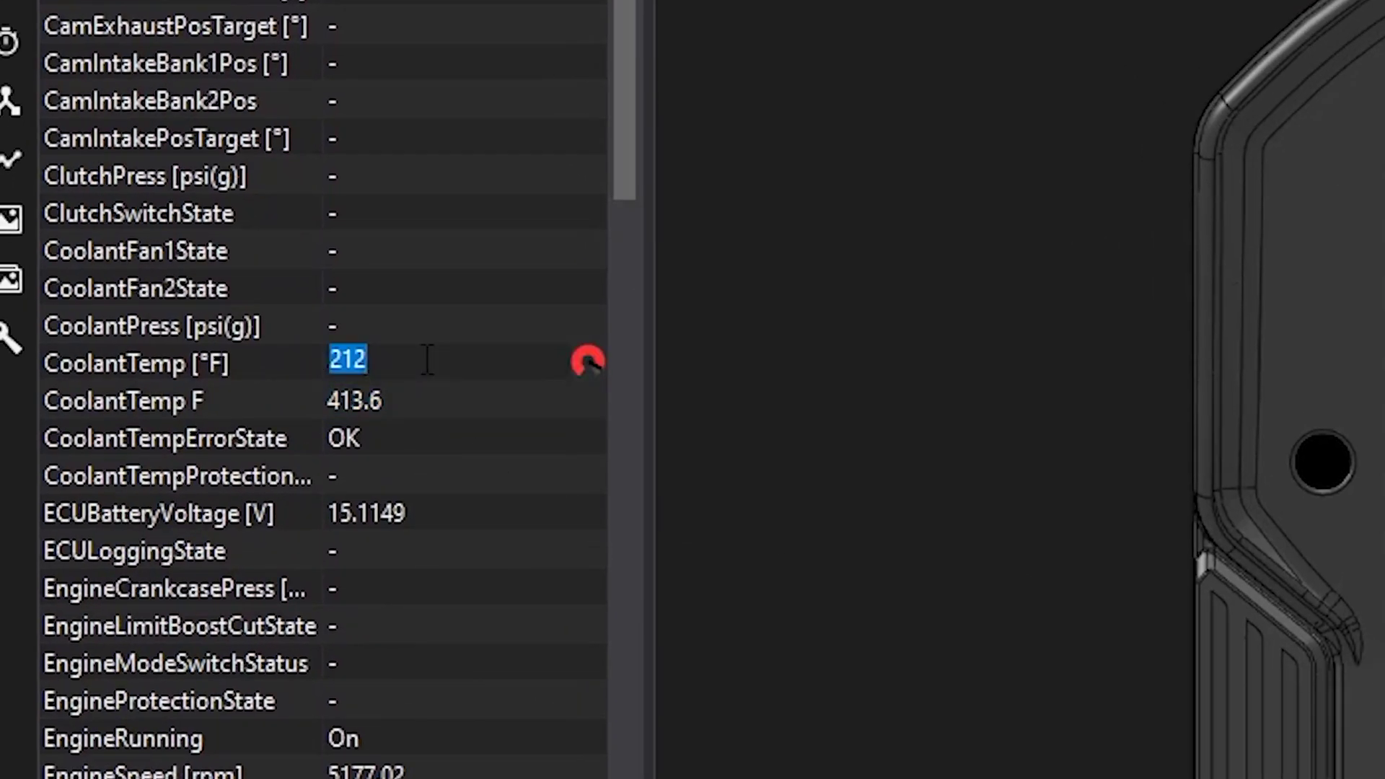
text(230)
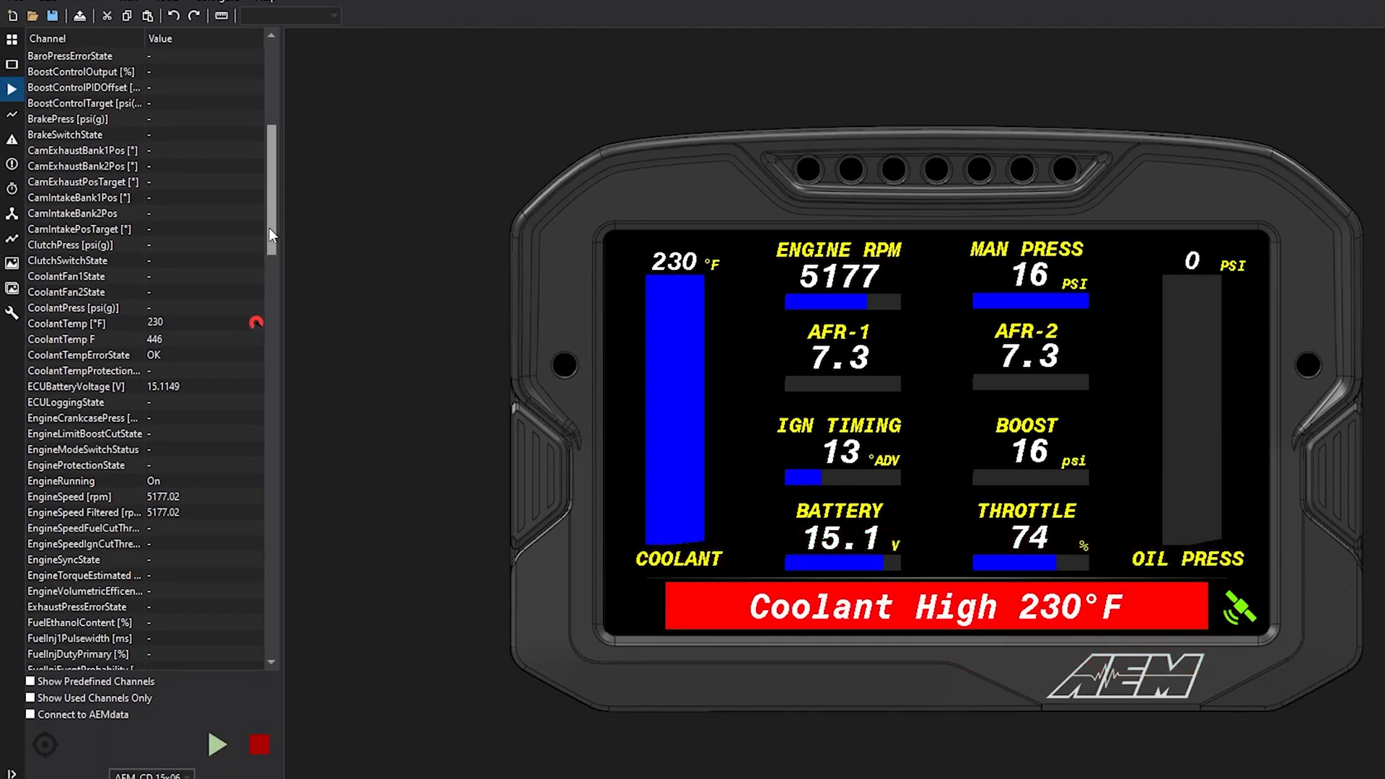
Set EngineSpeed to 7000 rpm, then to 7500 rpm.
scroll(270, 228, down, 2)
double_click(153, 432)
text(7000)
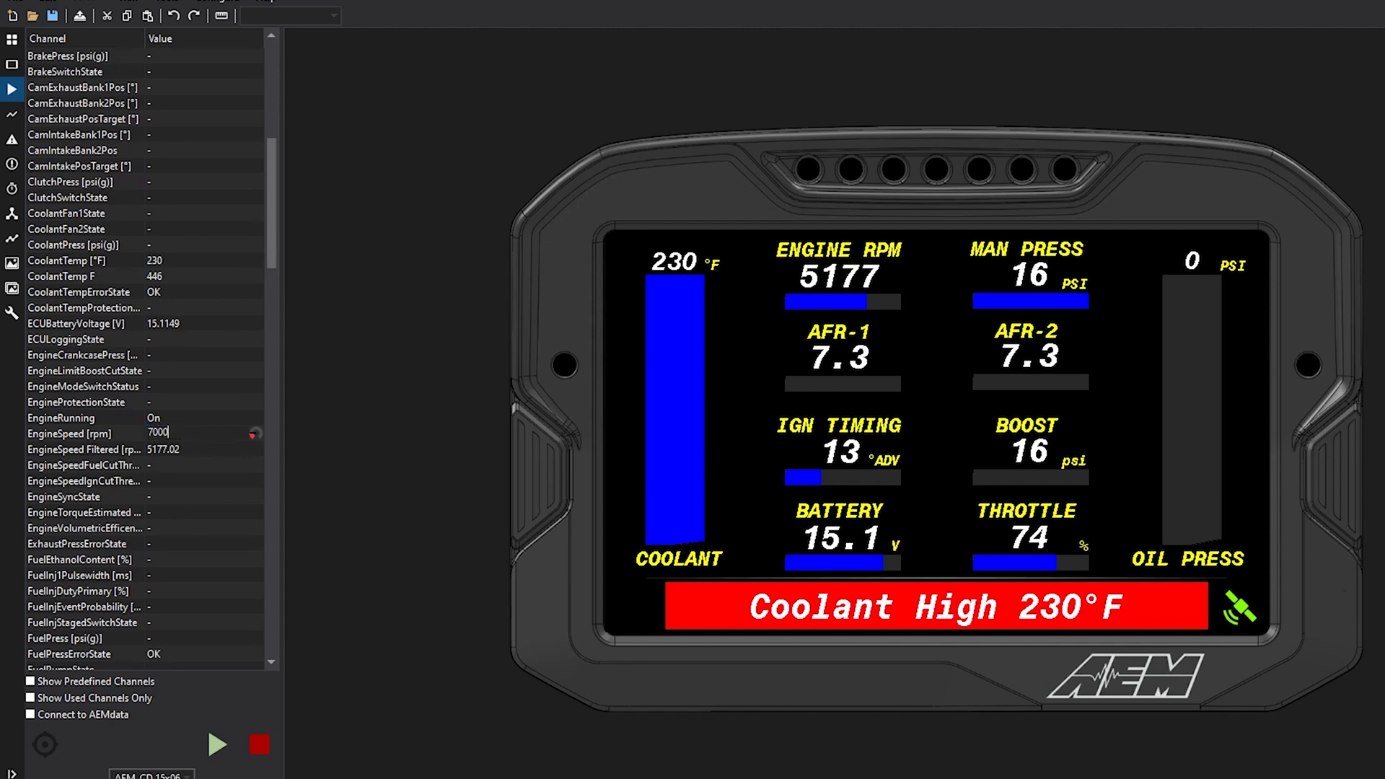
key(Return)
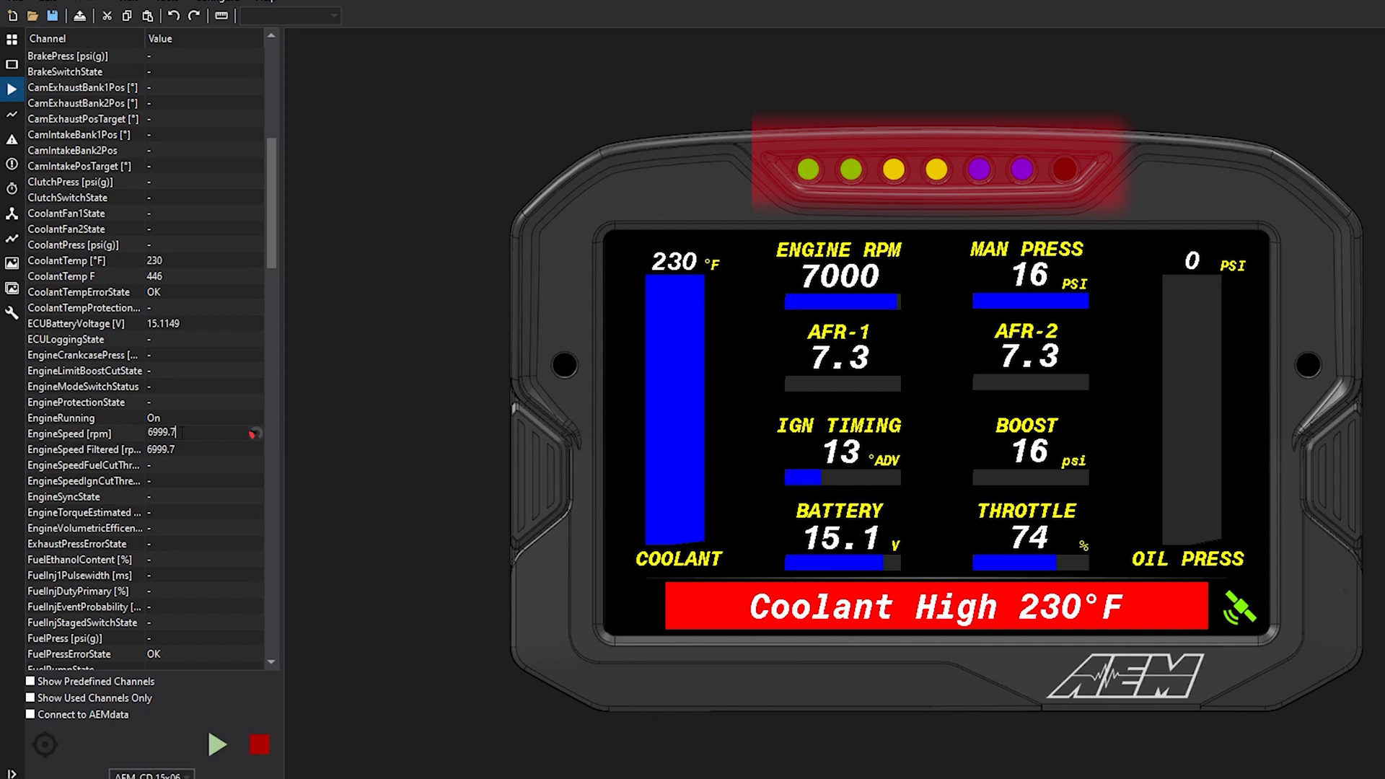
key(ctrl+a)
text(7500)
key(Return)
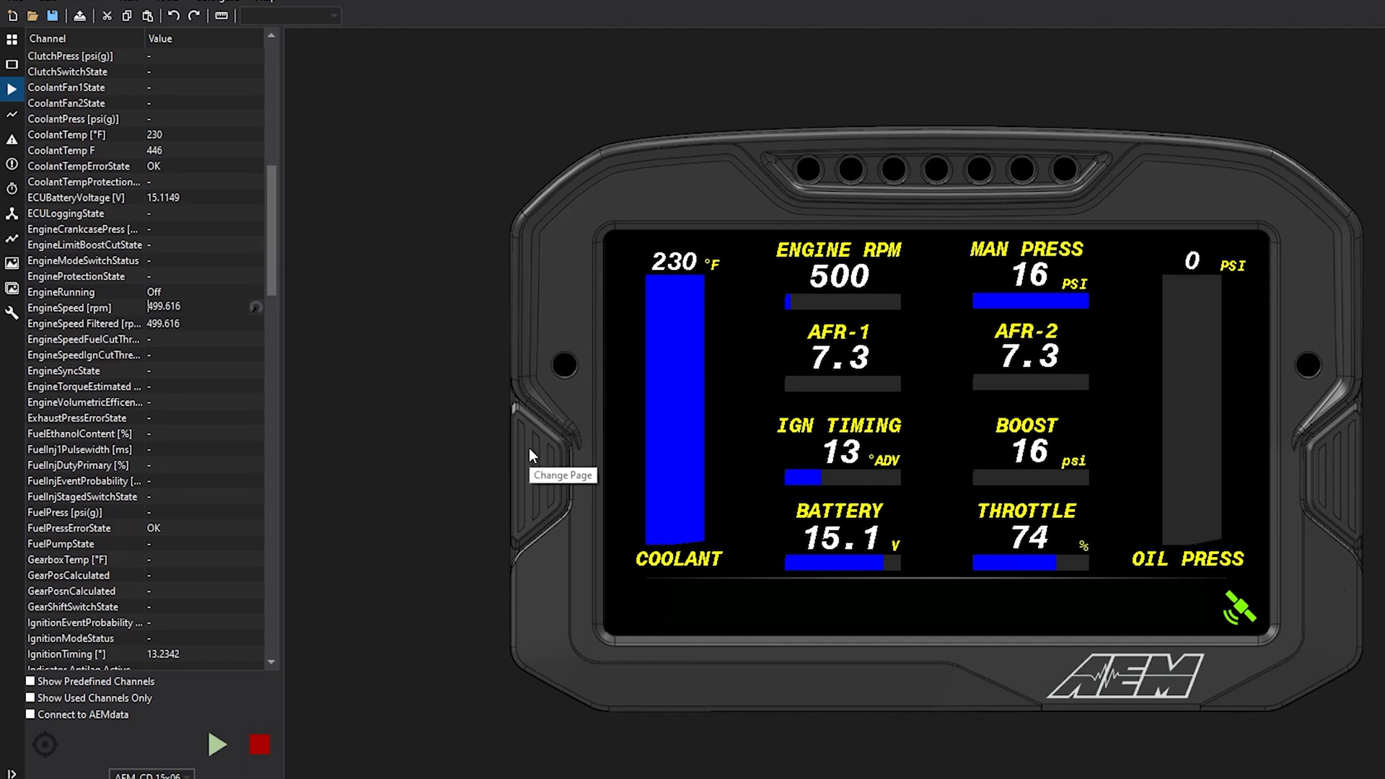
click(533, 455)
click(535, 454)
click(536, 454)
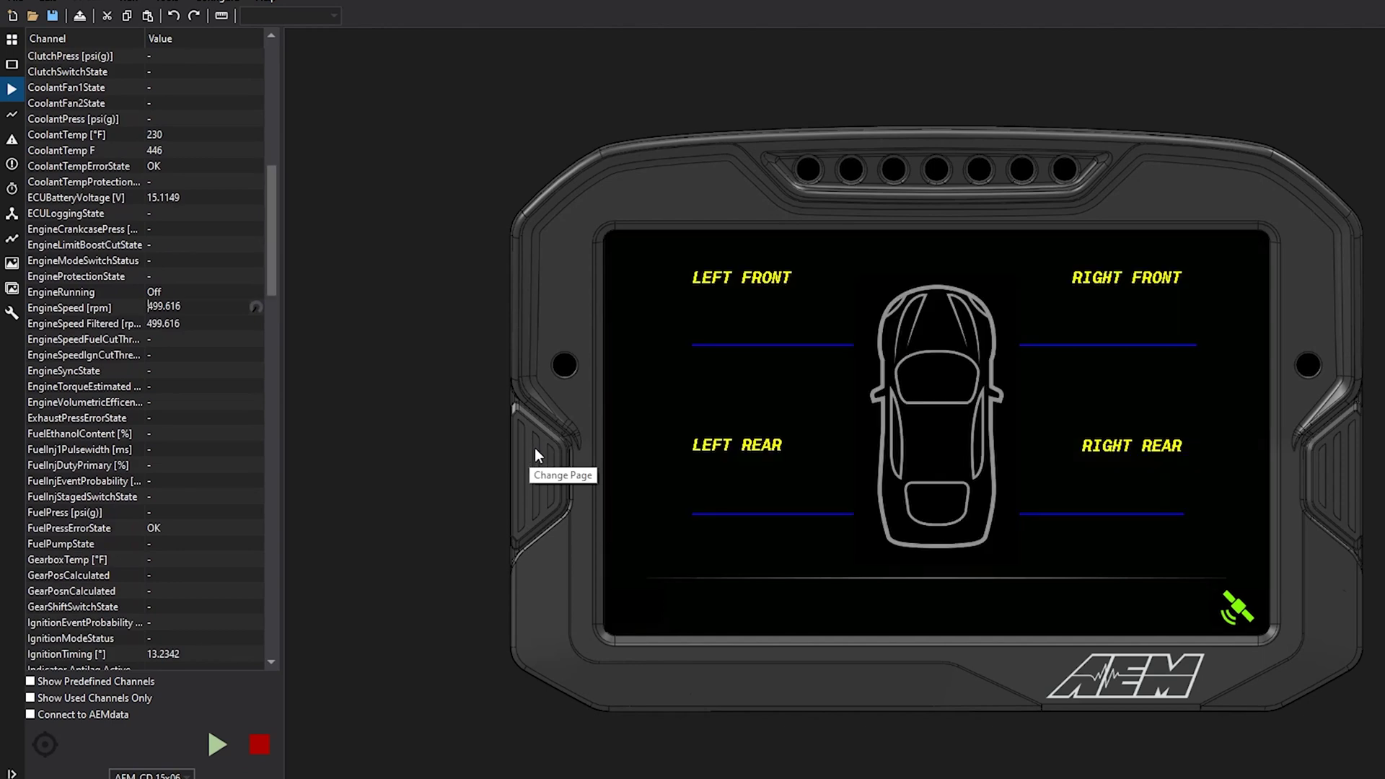
click(536, 455)
click(536, 455)
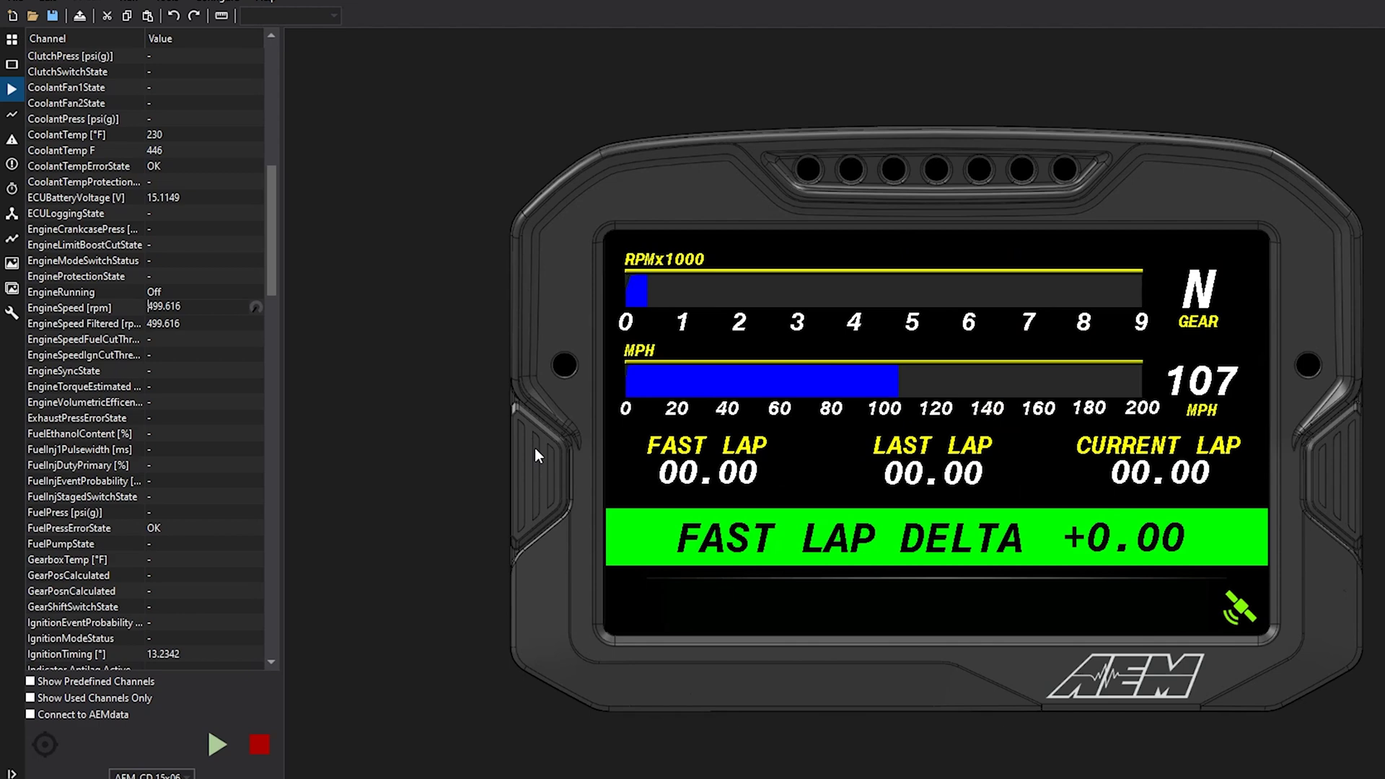
click(535, 451)
click(261, 744)
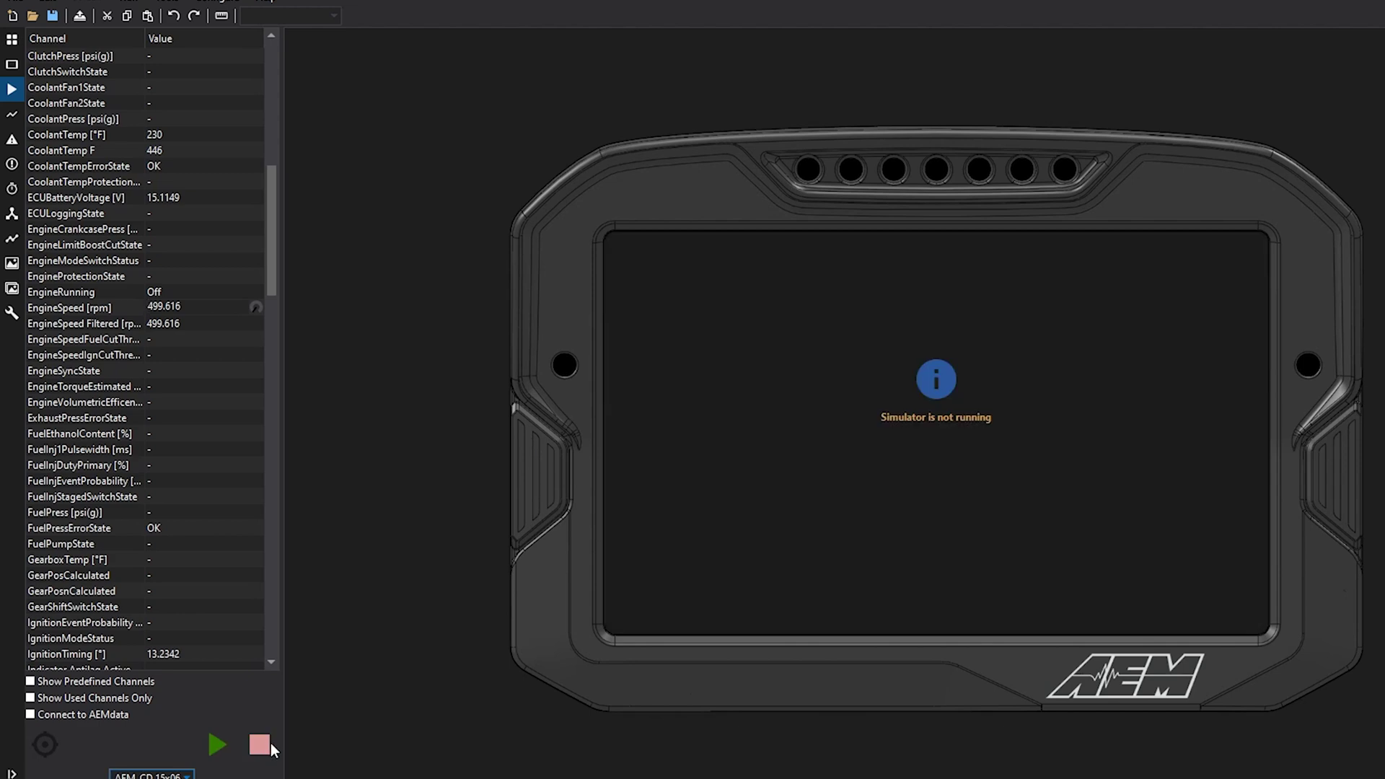
click(216, 747)
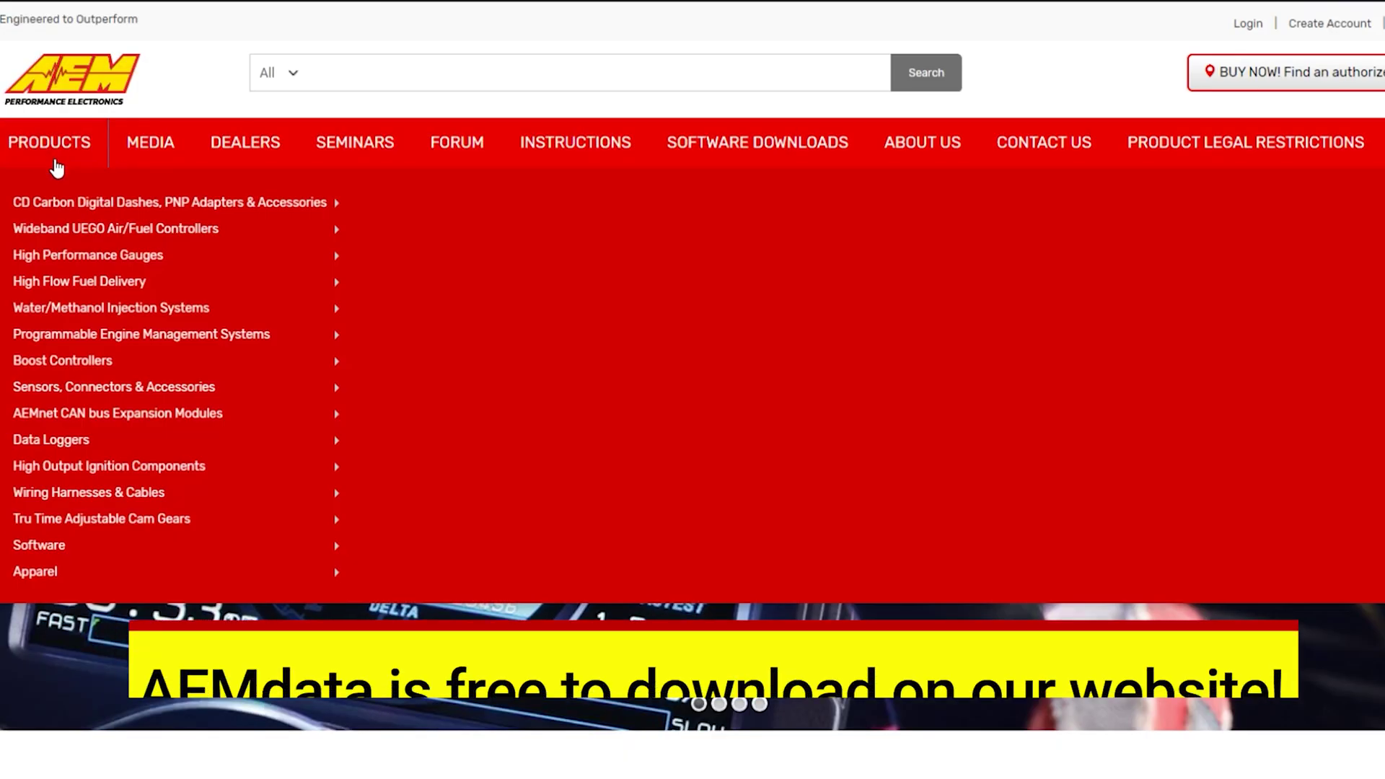
Confirm under Help > About AEMdata that the version is 4.2.0, then close the dialog.
mouse_move(90, 546)
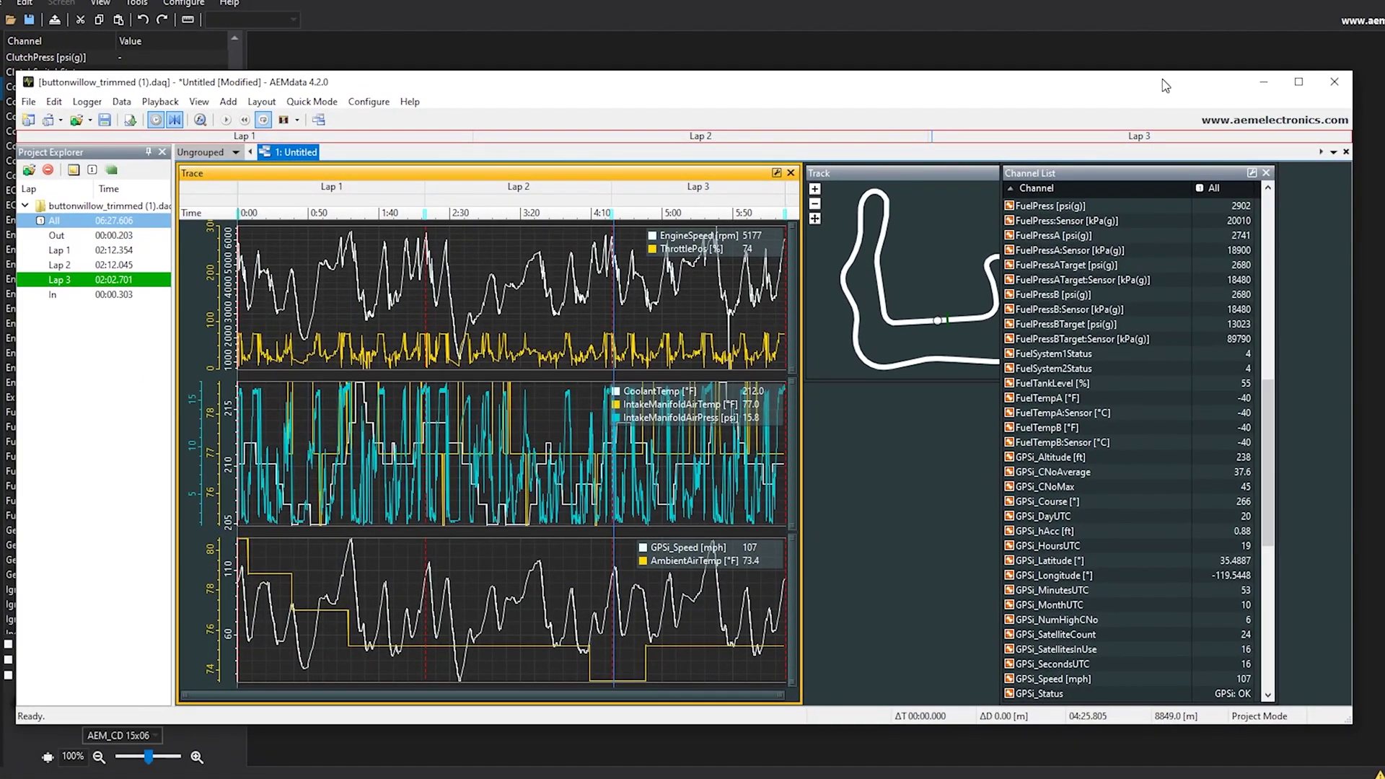
click(410, 102)
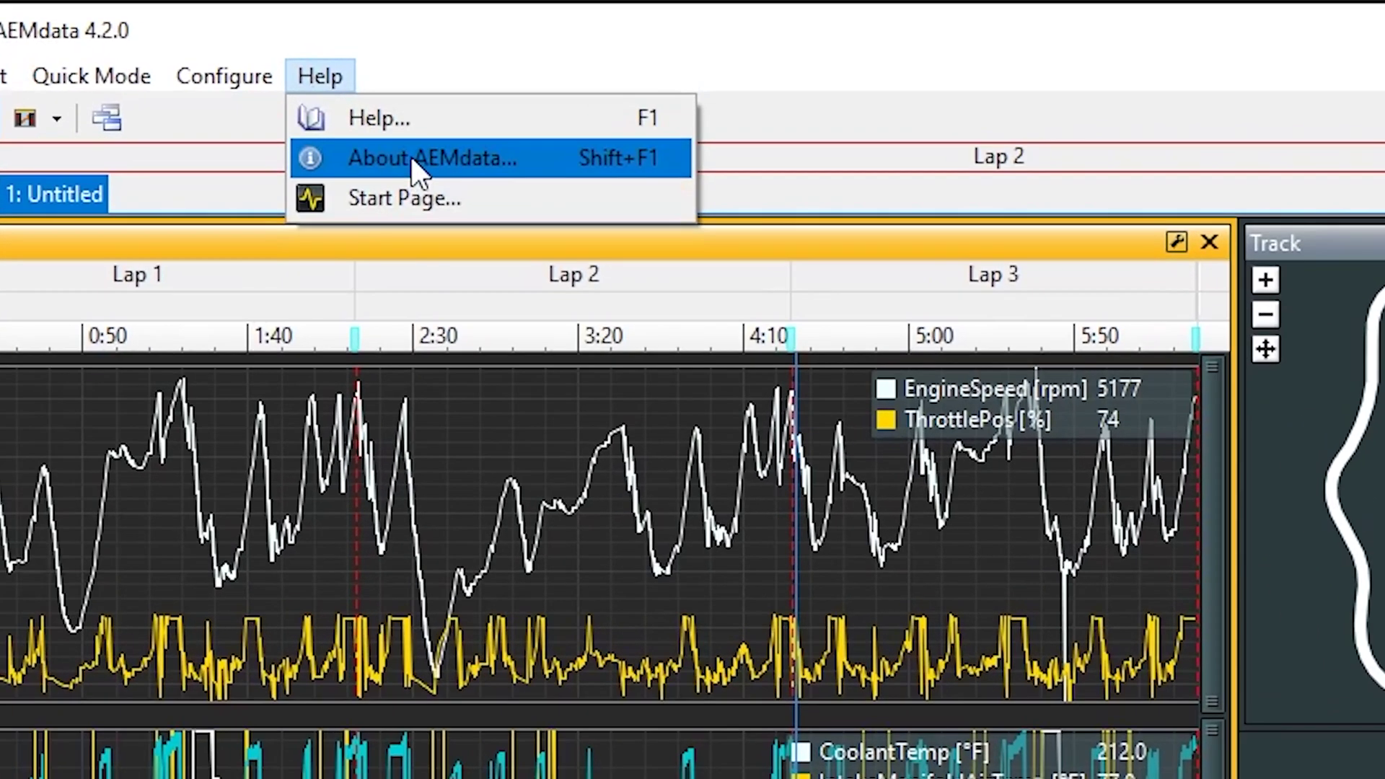
click(454, 139)
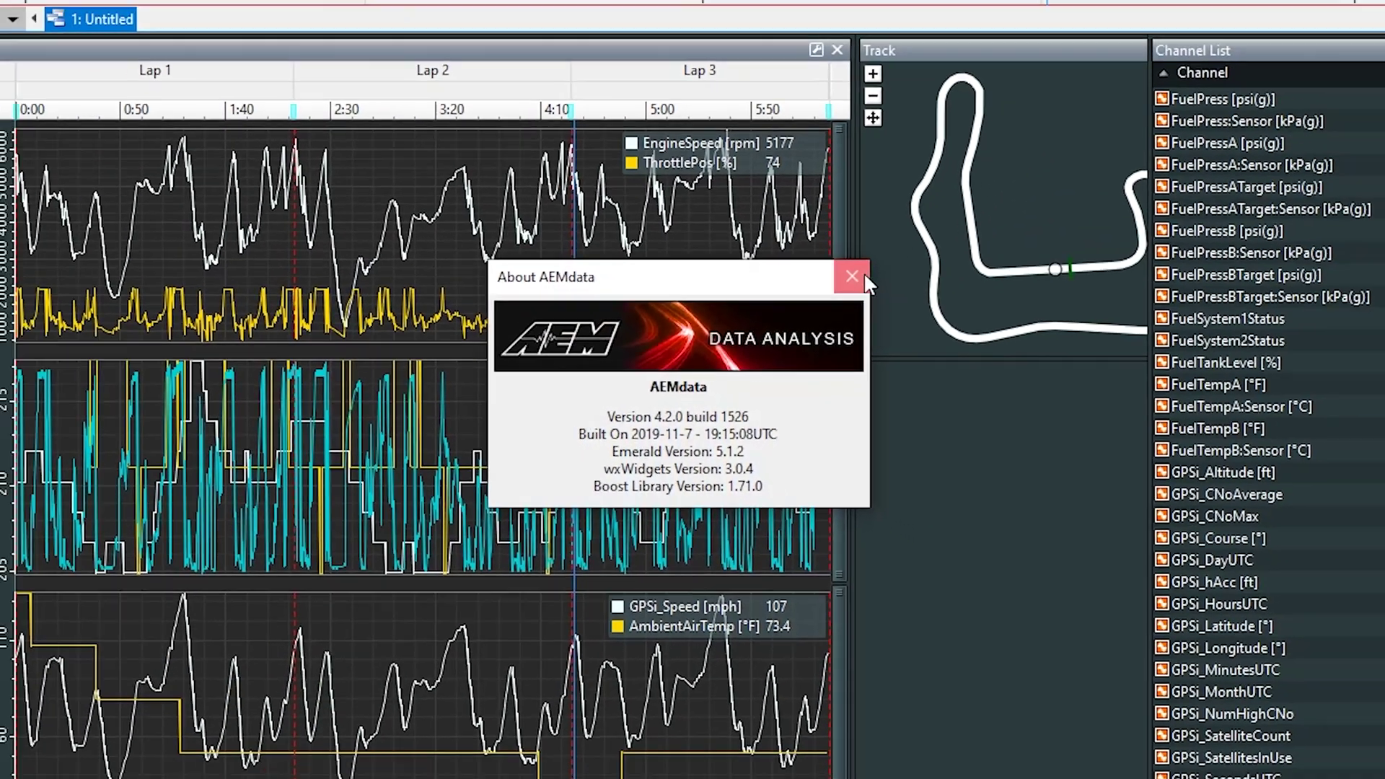
click(909, 213)
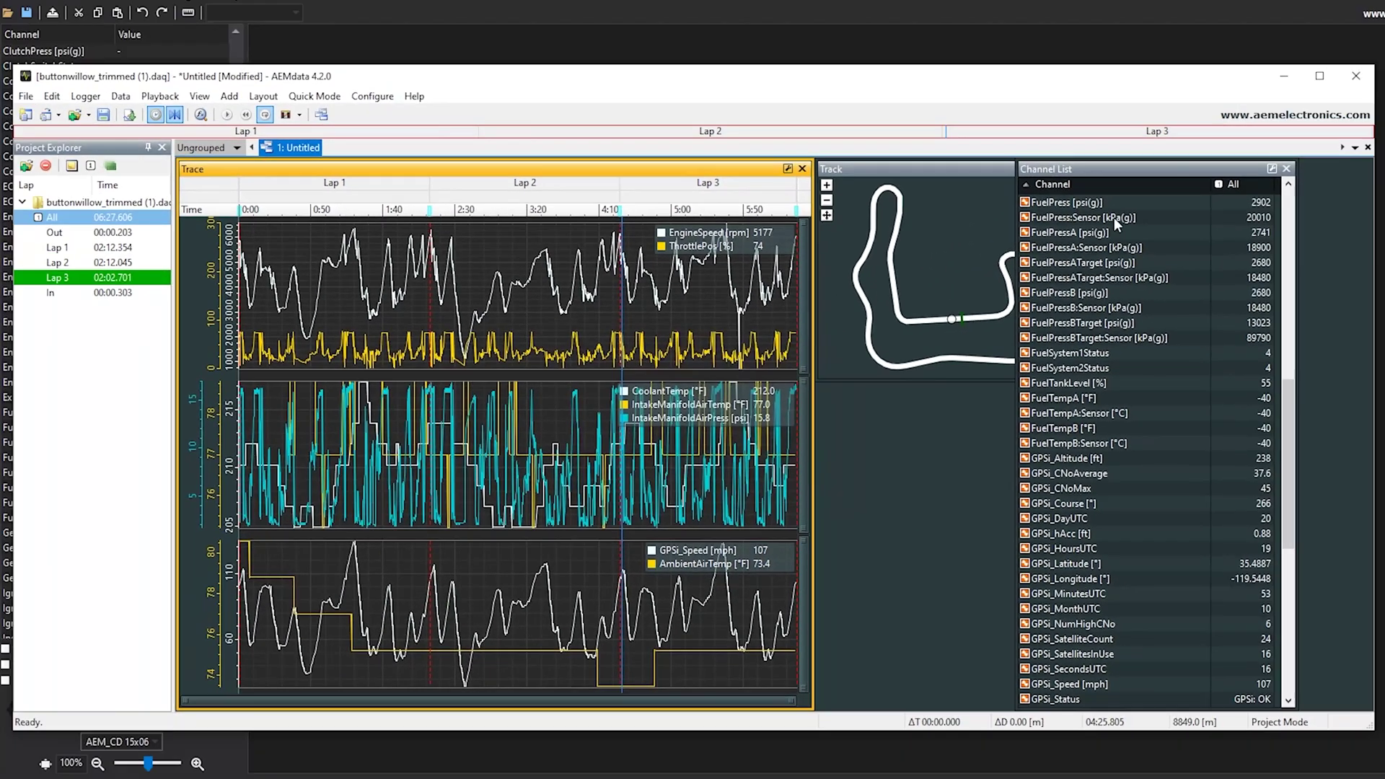
Link the simulator to AEMdata's log, move playback later, and play it through the dash.
click(1285, 76)
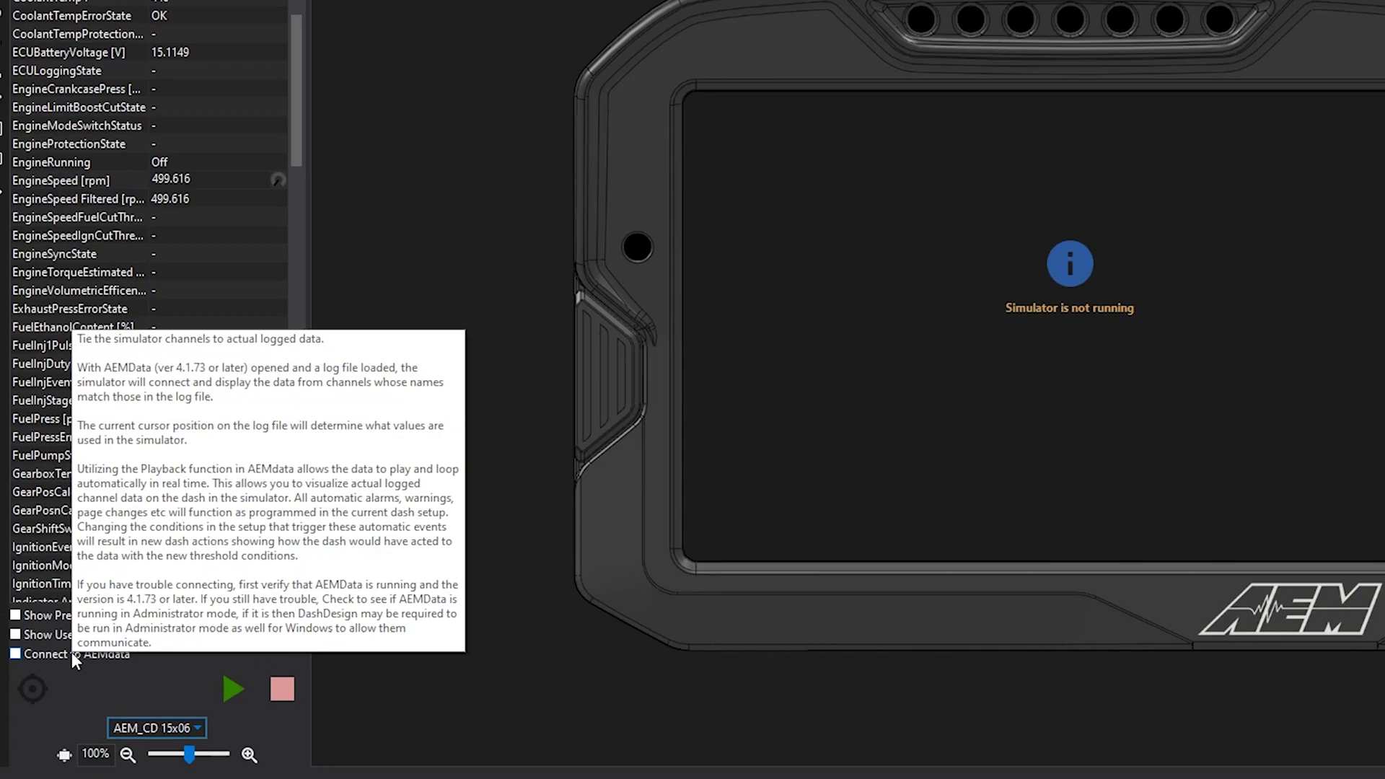
click(53, 683)
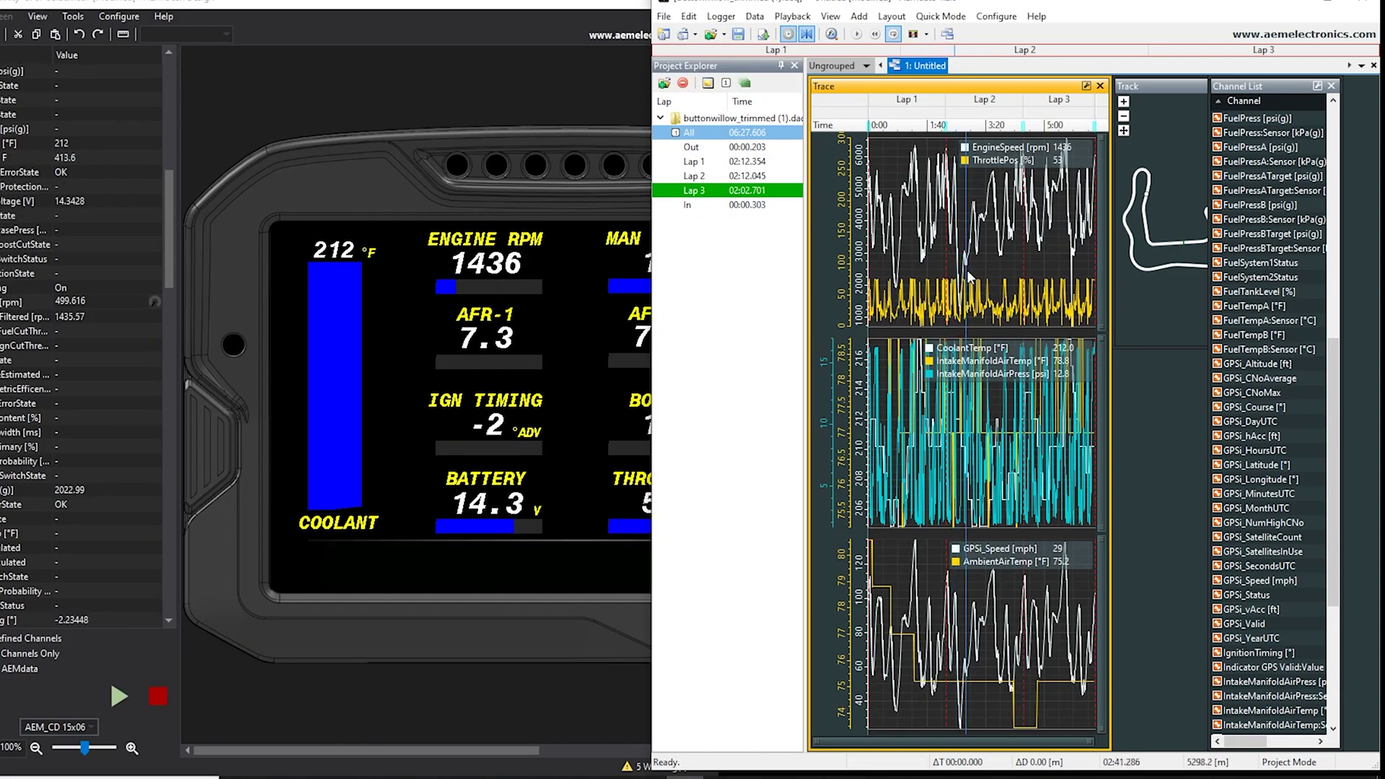
drag(967, 270, 1082, 290)
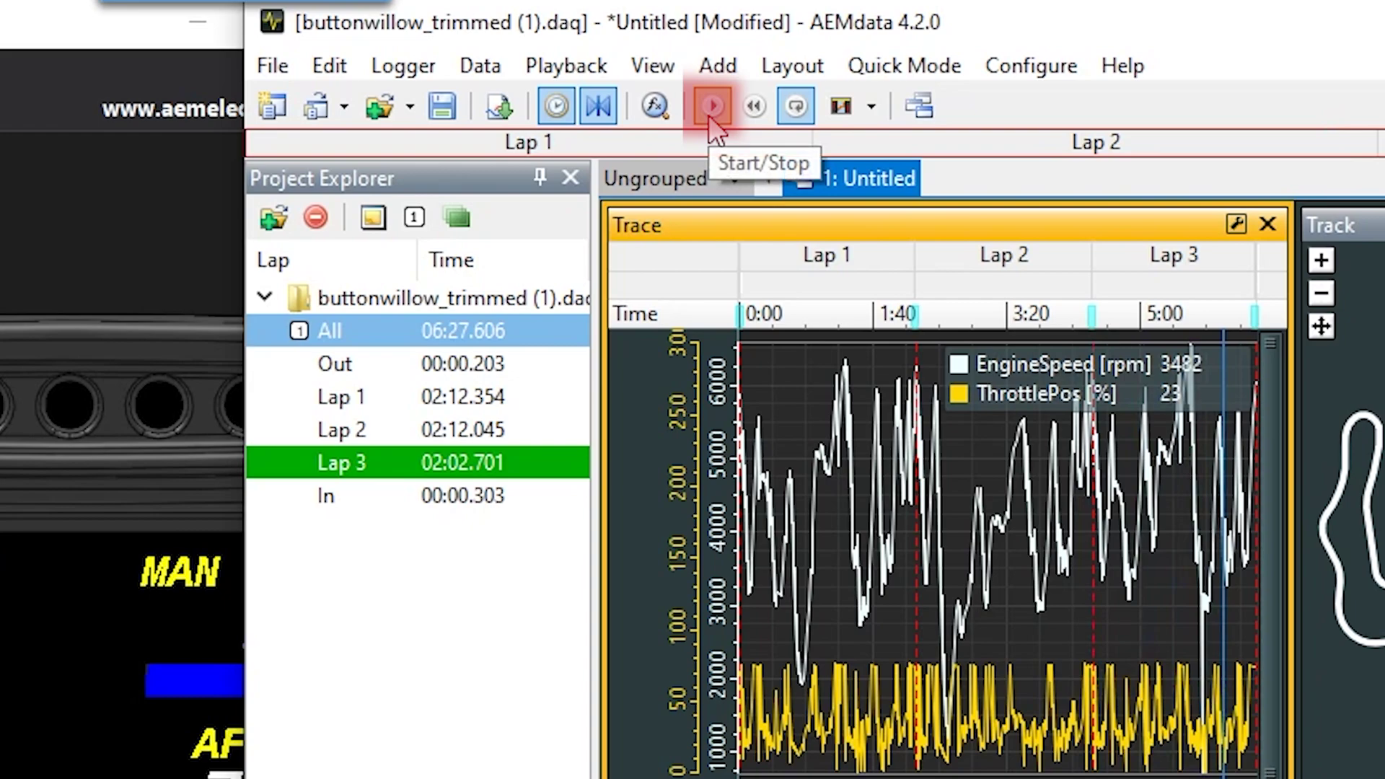
click(712, 106)
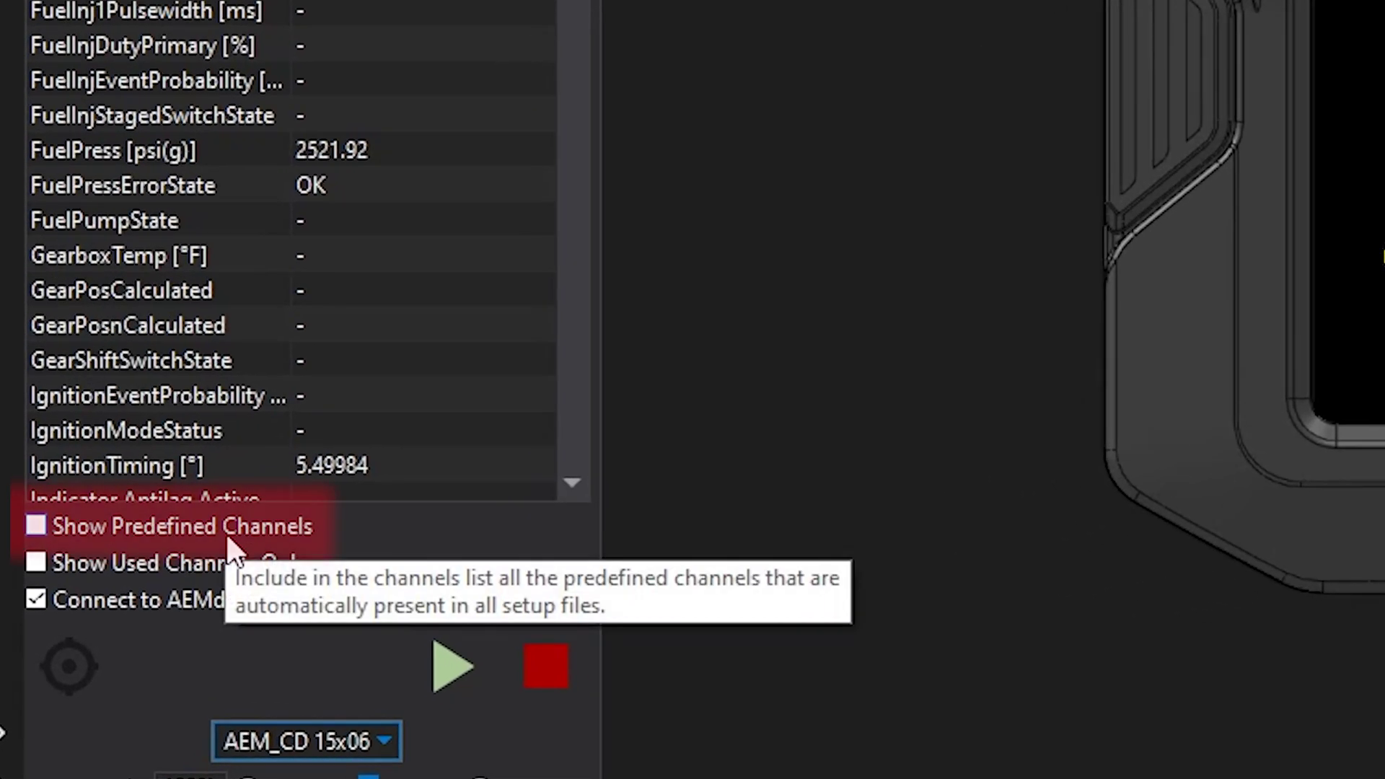
Show predefined channels and browse the list down to Spare 1 Status.
click(226, 534)
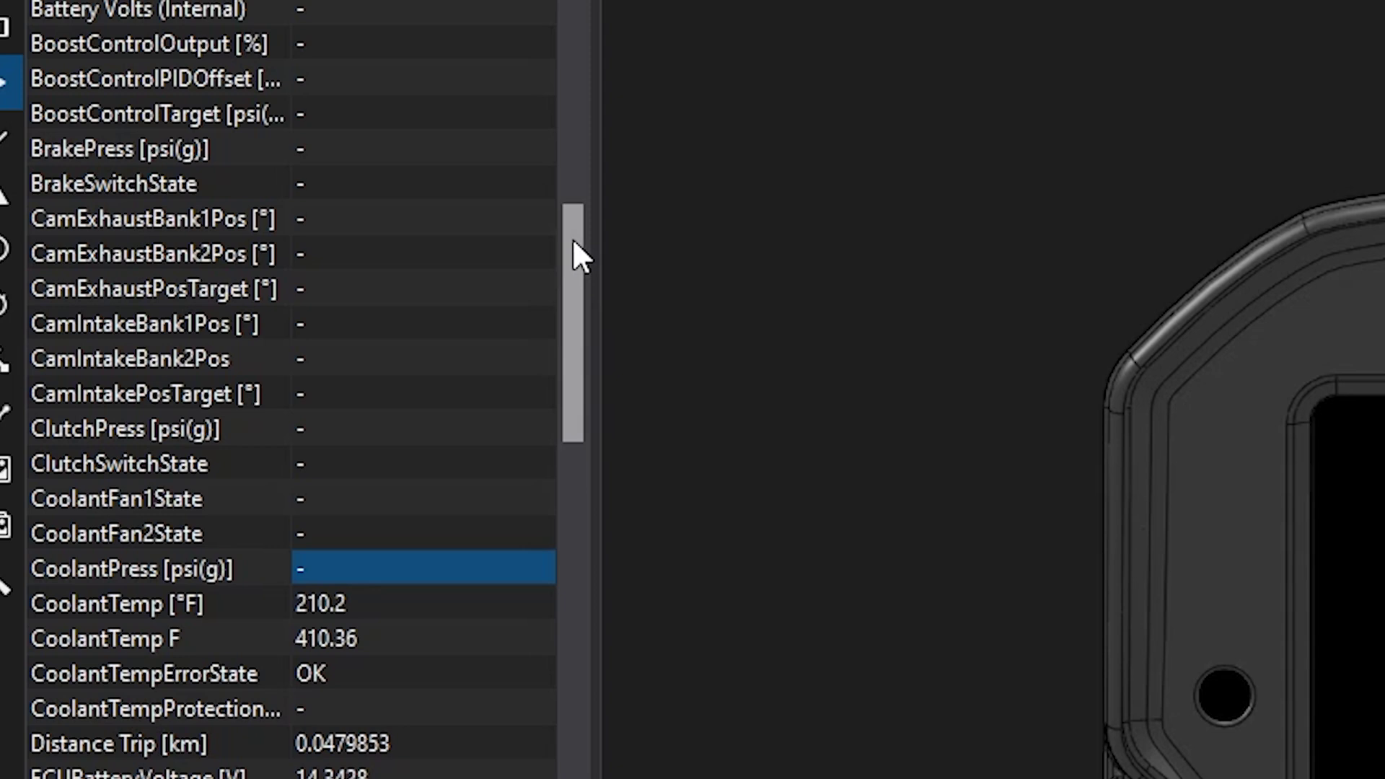
drag(581, 380, 576, 643)
drag(577, 210, 574, 626)
click(163, 384)
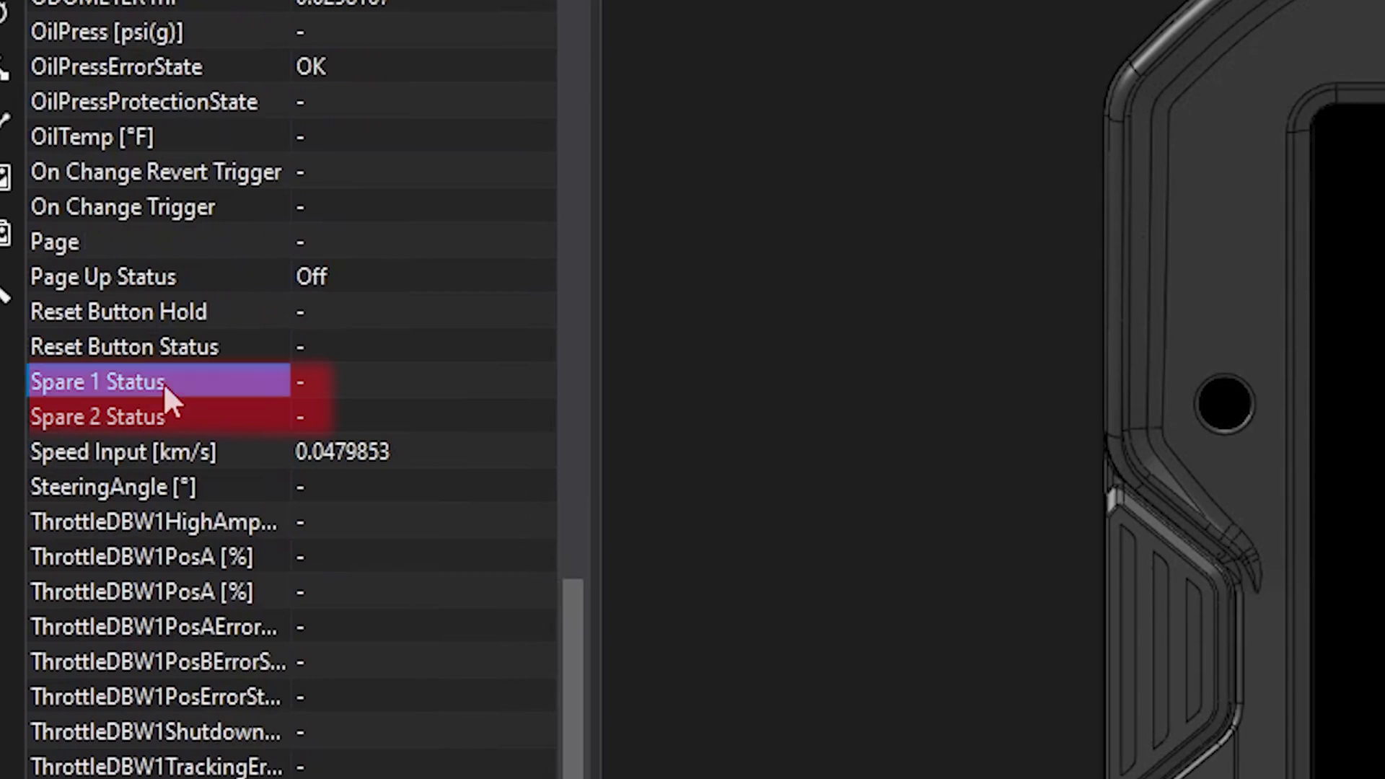
mouse_move(356, 386)
mouse_down()
mouse_move(365, 417)
mouse_move(349, 411)
mouse_up()
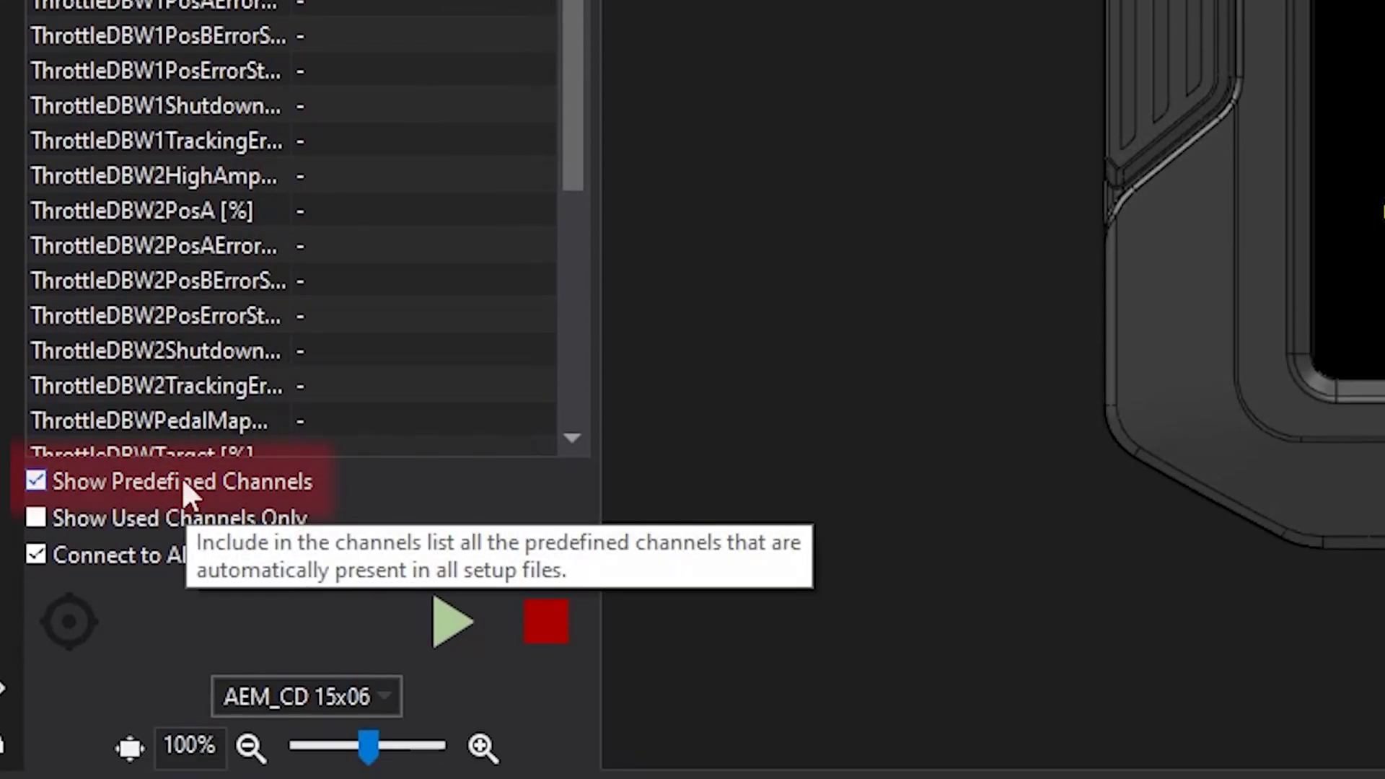
Hide predefined channels and list only the channels the dash uses.
click(181, 481)
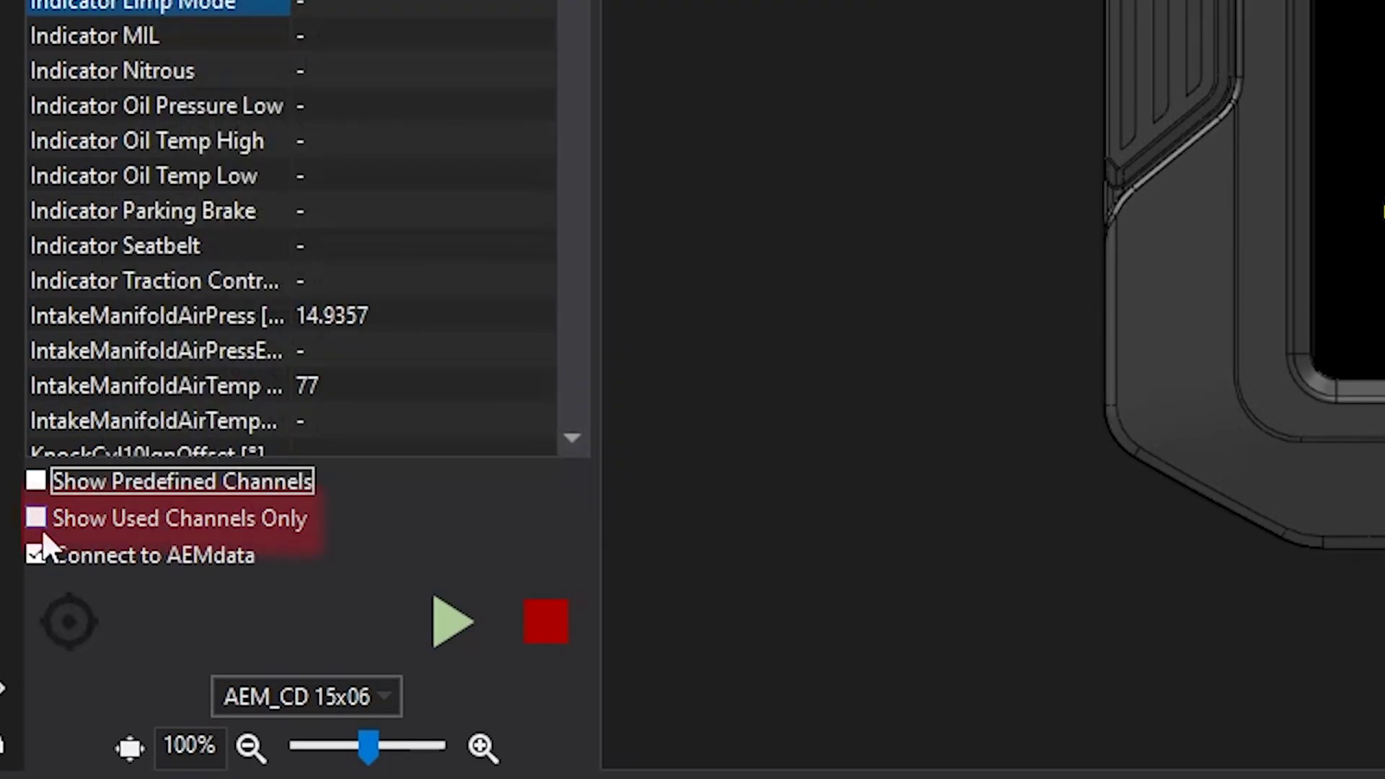
mouse_move(40, 525)
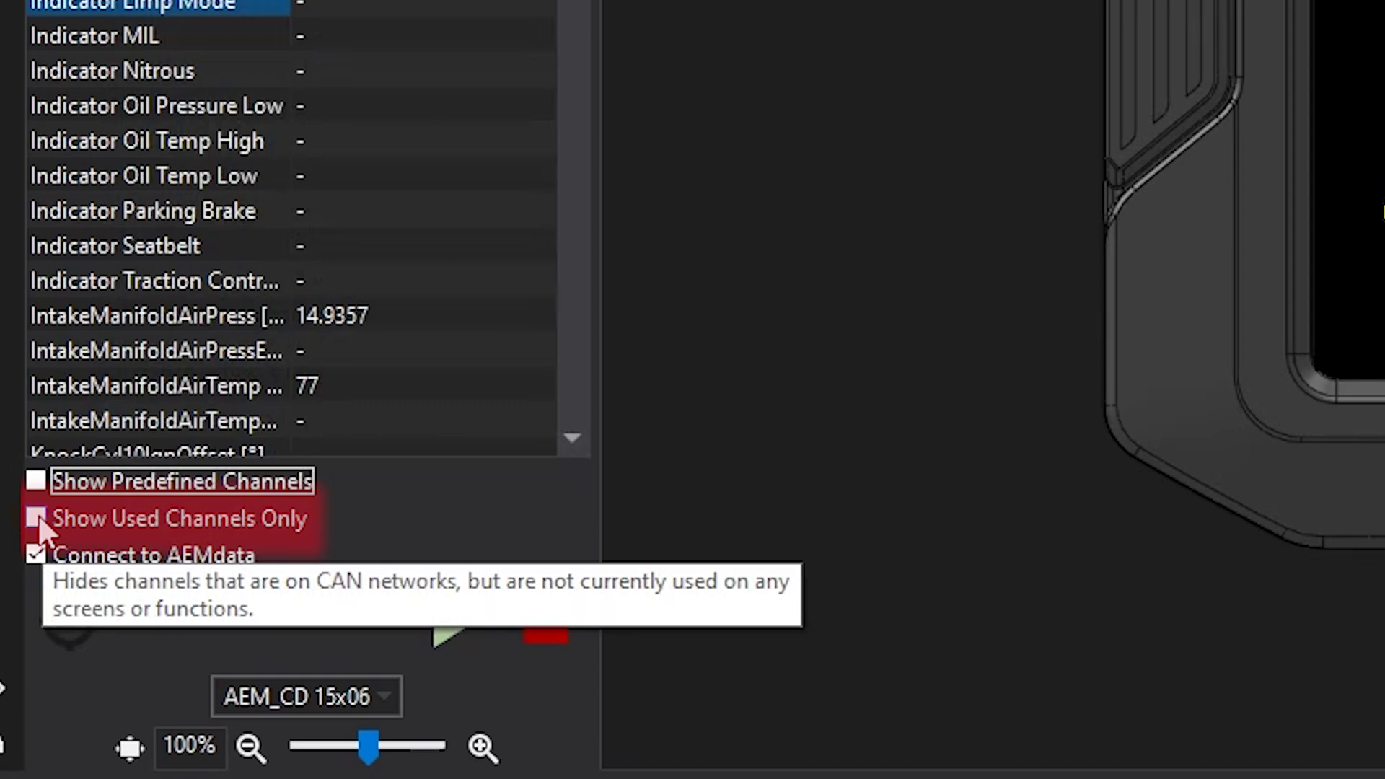
click(38, 514)
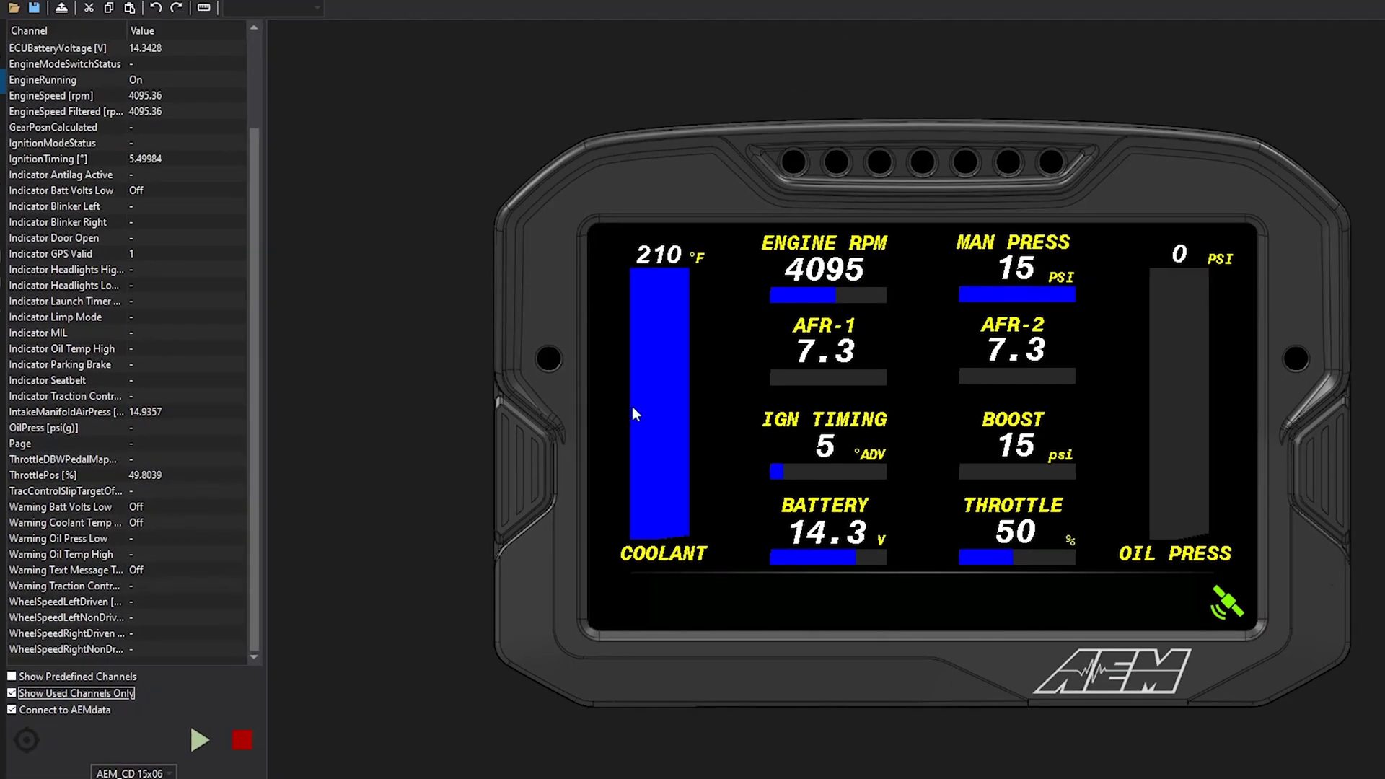
scroll(258, 218, up, 3)
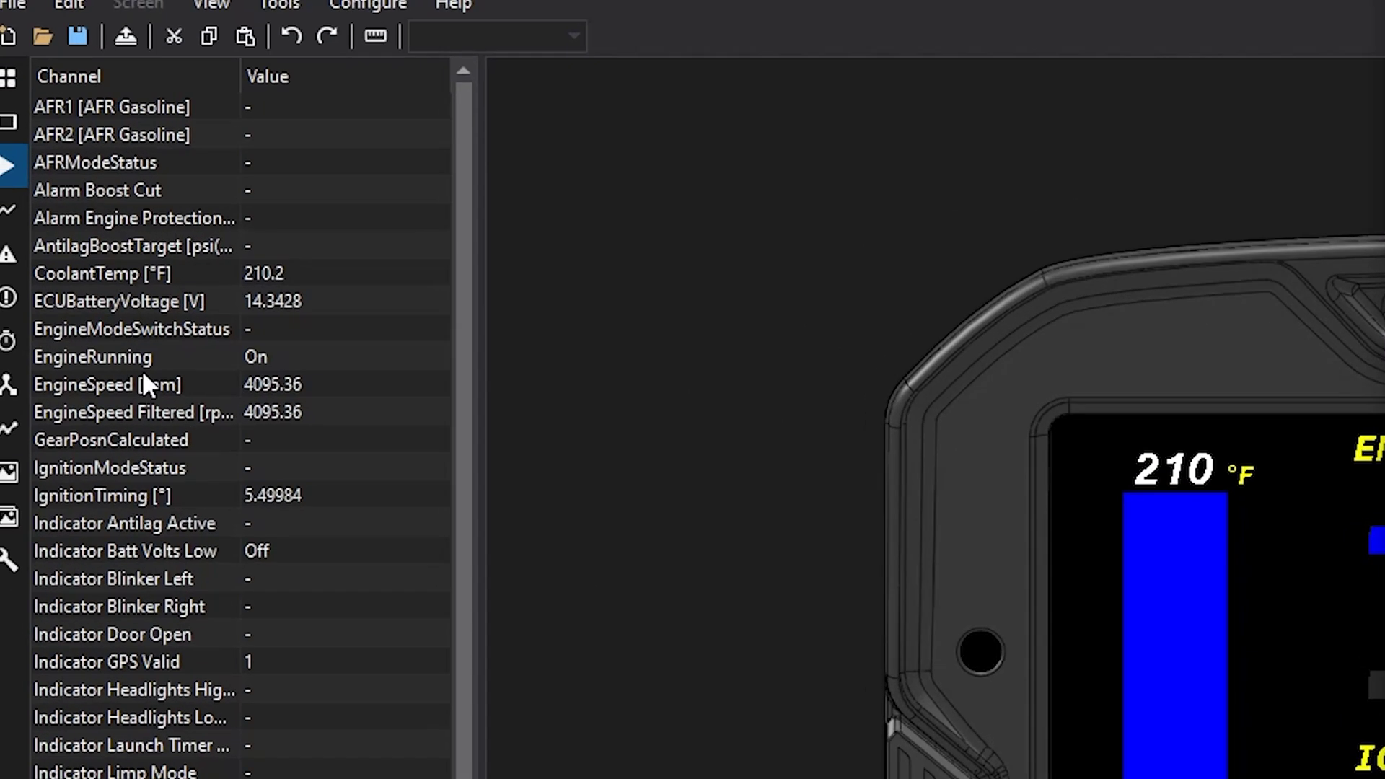
click(72, 206)
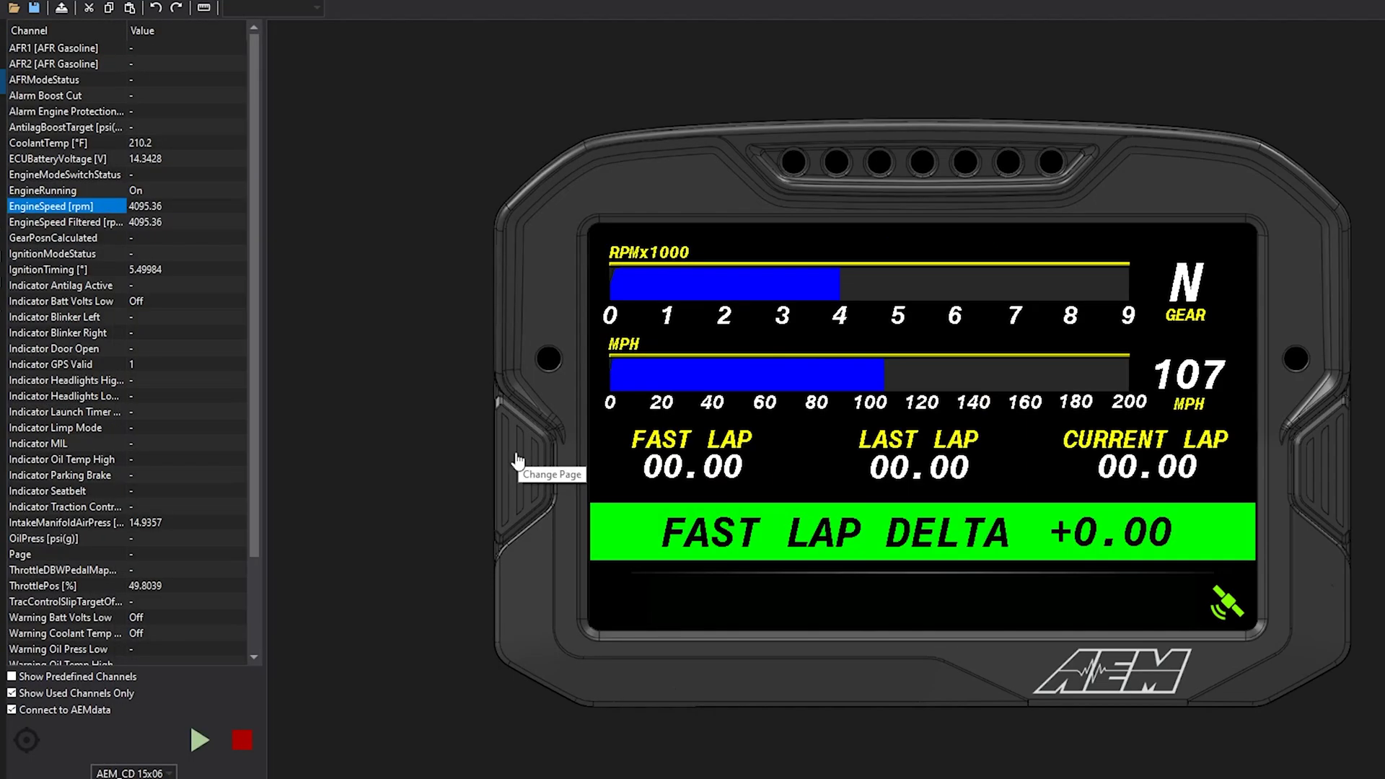
Switch the dash to its speed and lap page and select OBDCertificationLevel in AEMdata.
click(516, 459)
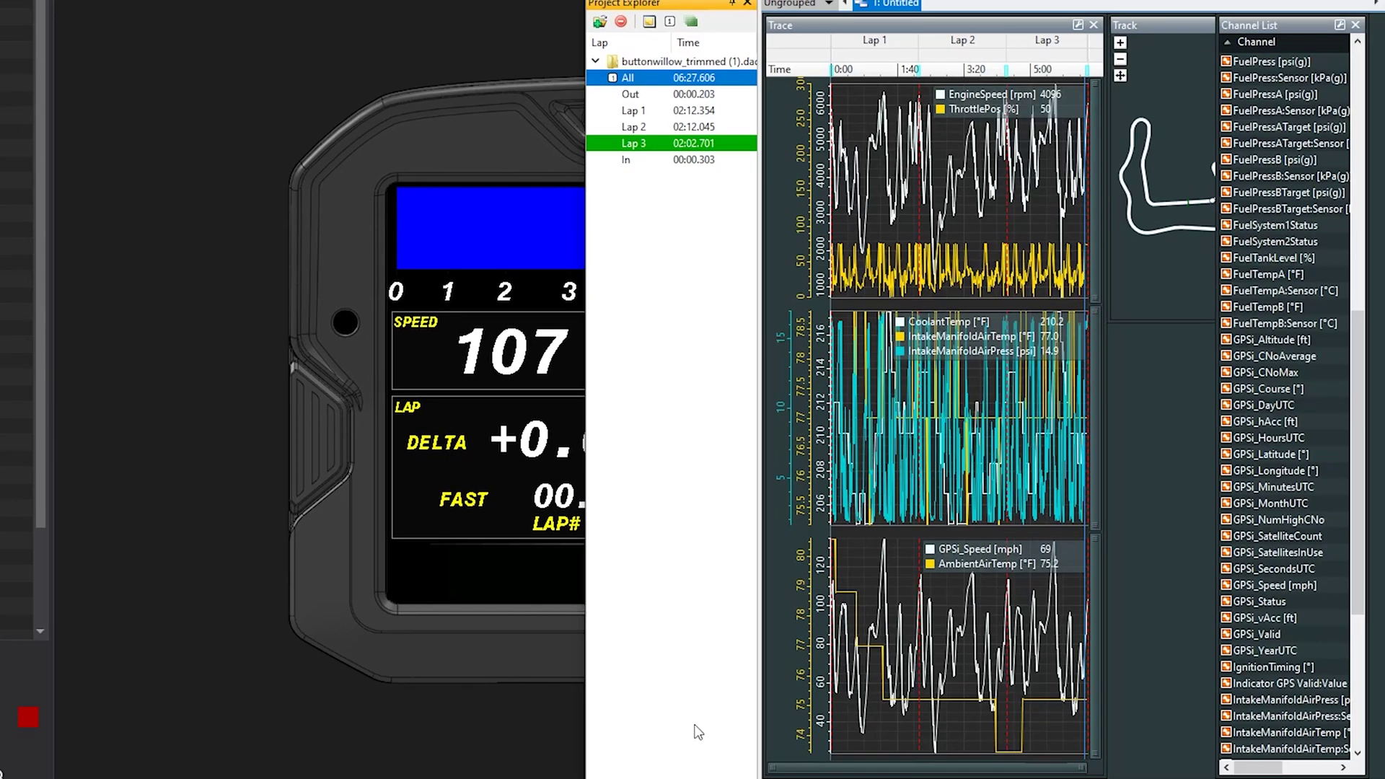
scroll(1302, 245, down, 6)
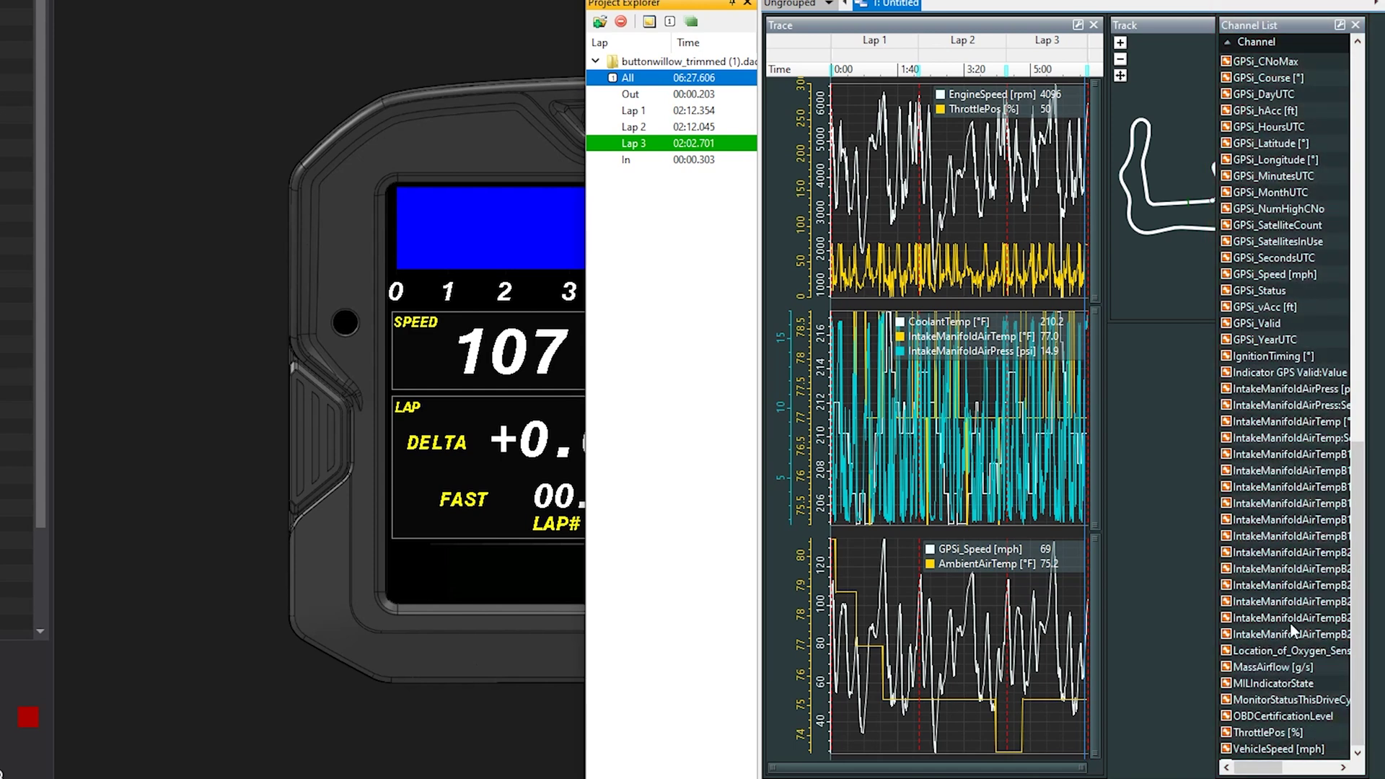
click(1287, 718)
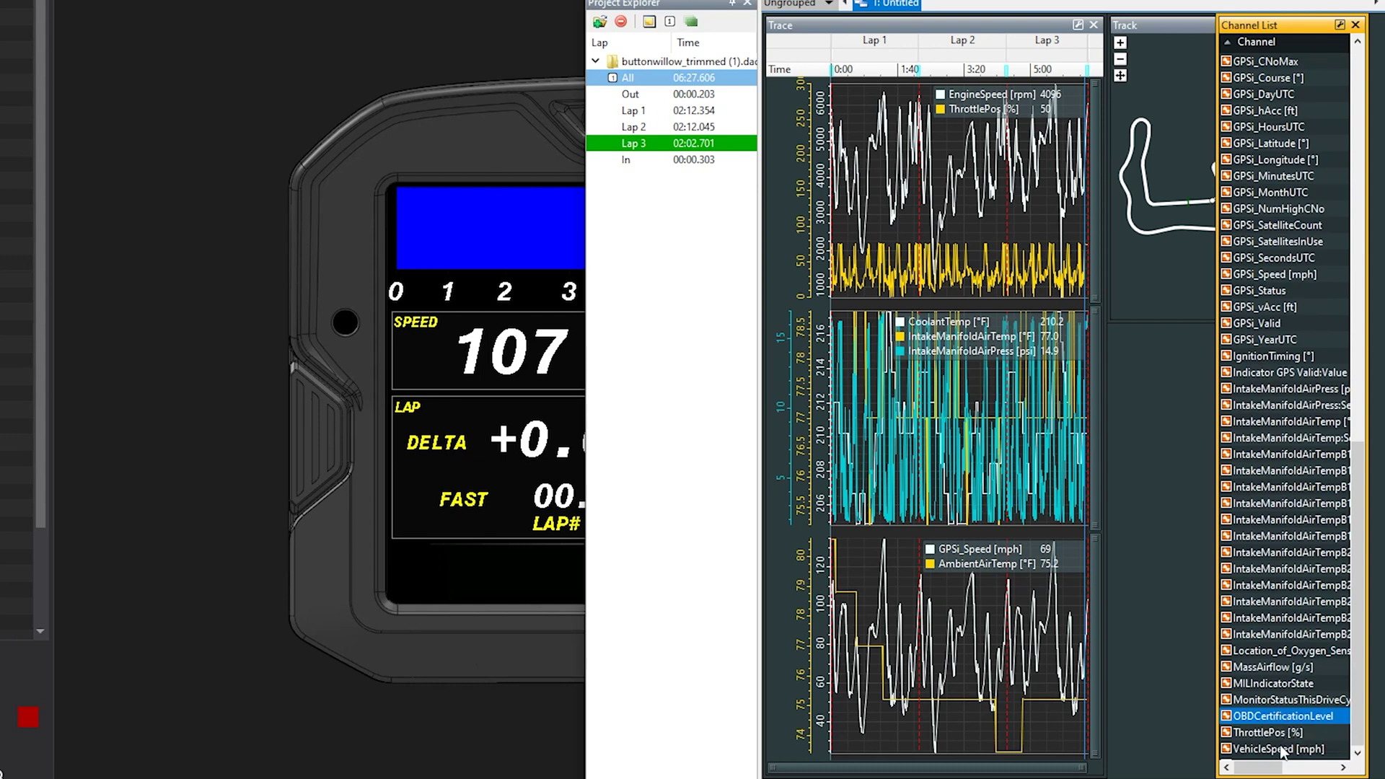
Scroll through AEMdata's channel list, then close the data windows to reveal the dash.
scroll(1310, 712, up, 15)
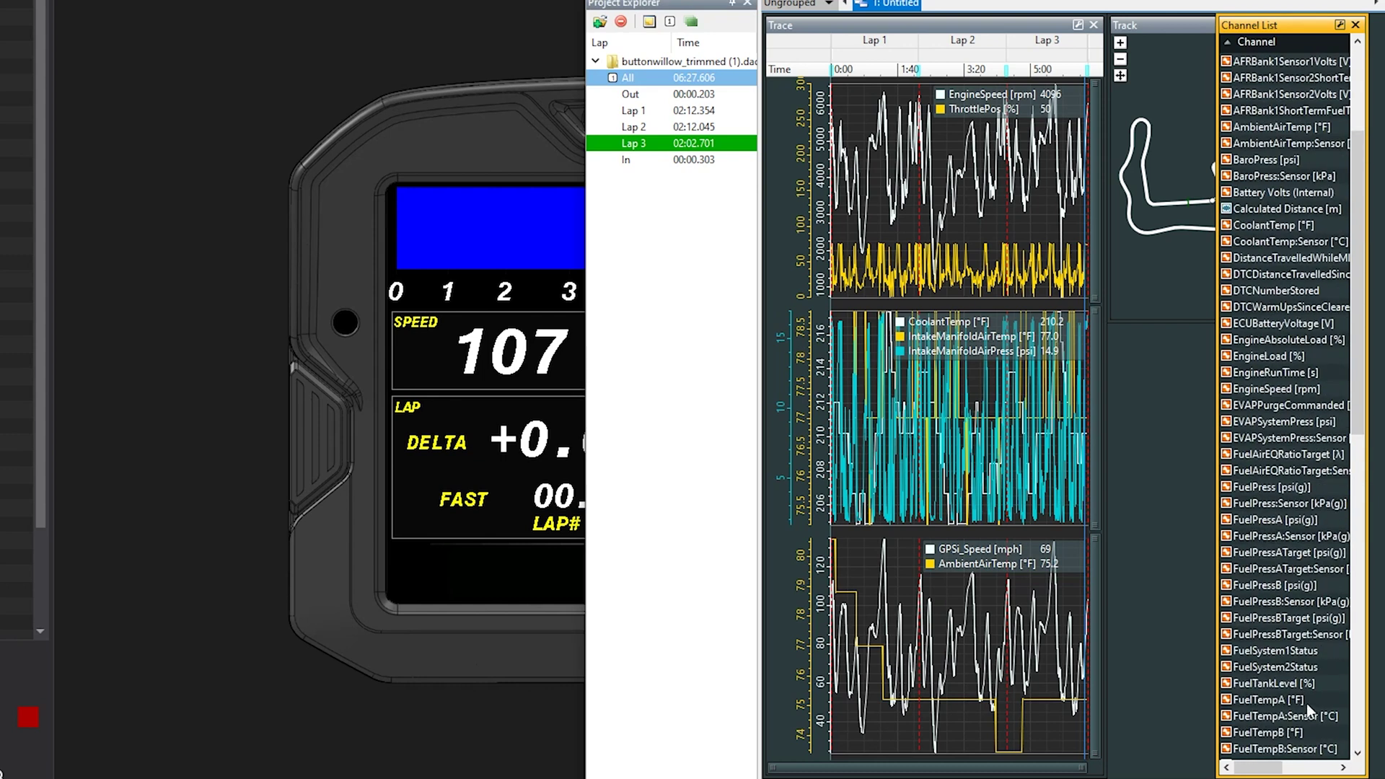
scroll(1274, 458, up, 3)
scroll(1274, 457, down, 8)
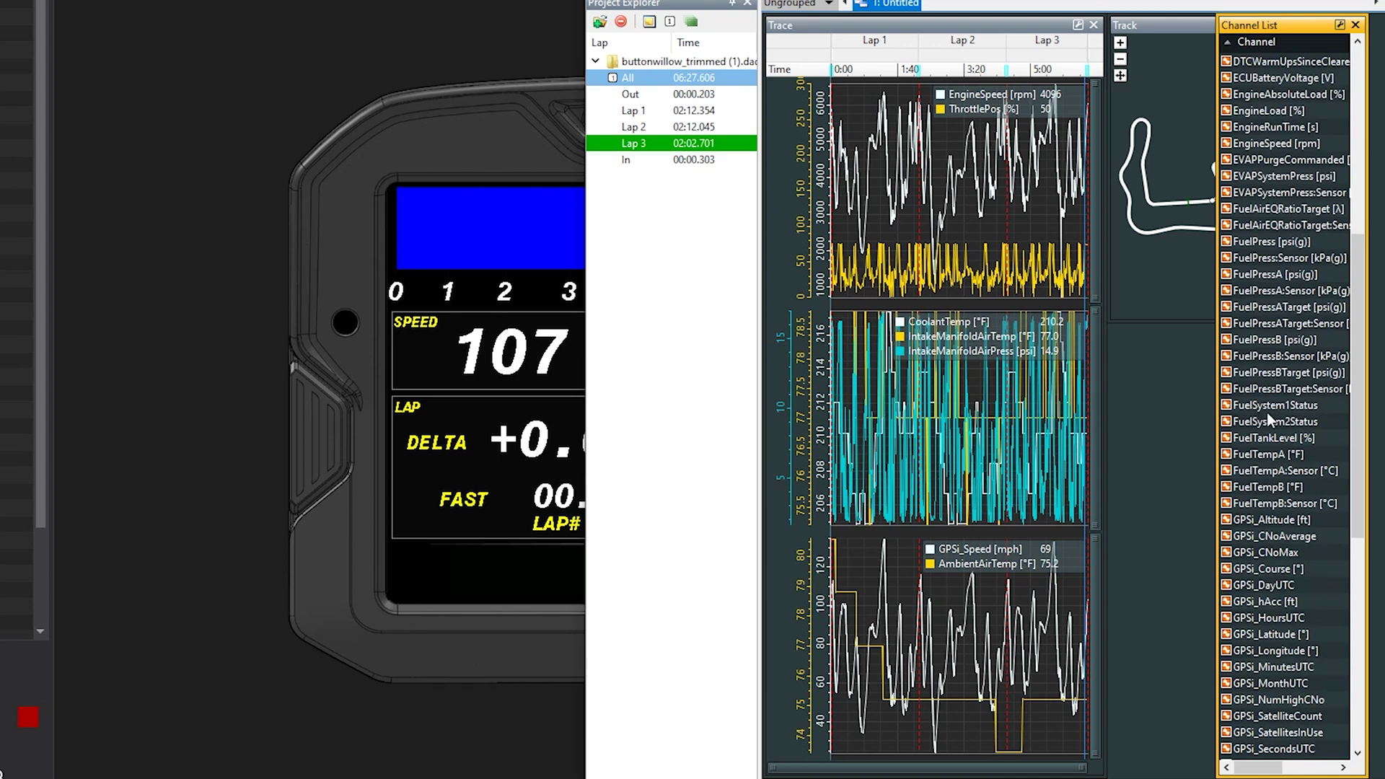
scroll(1267, 418, down, 10)
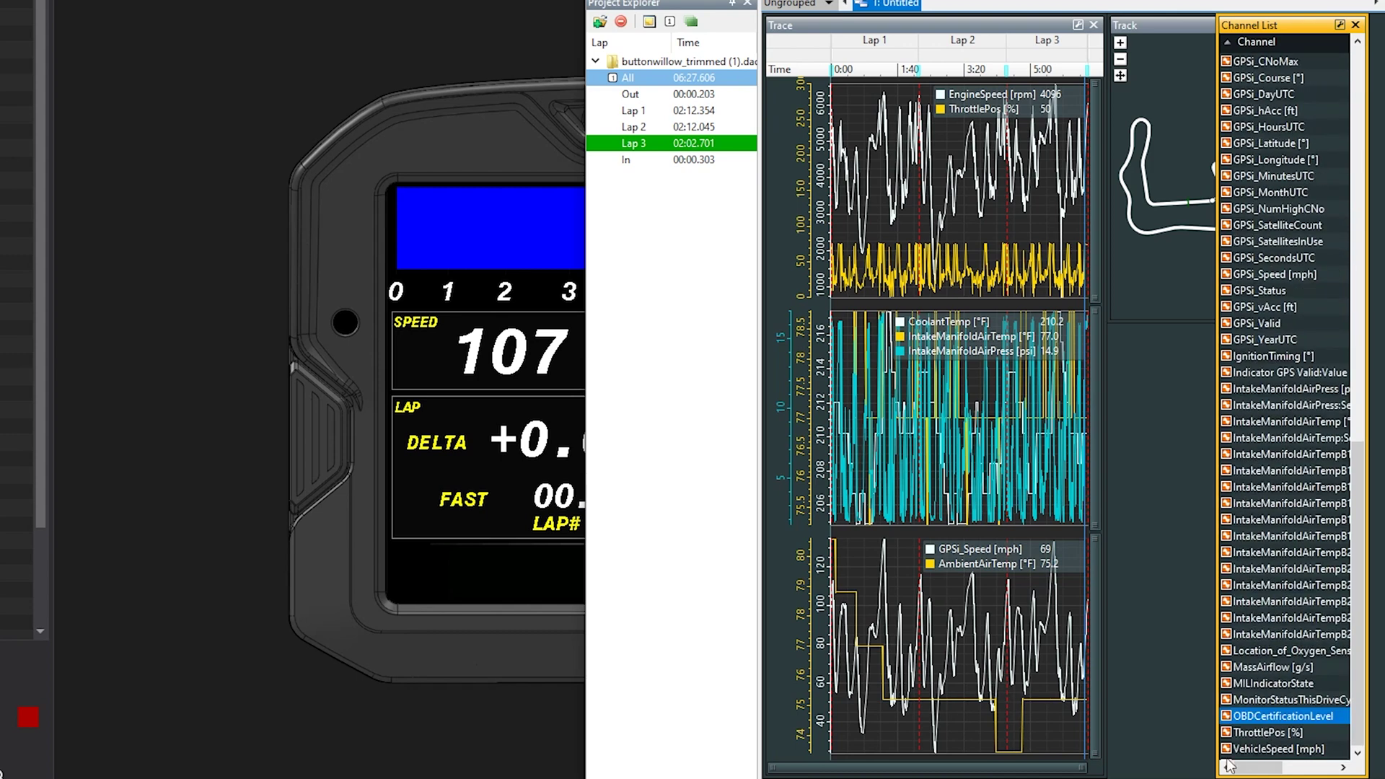
click(188, 350)
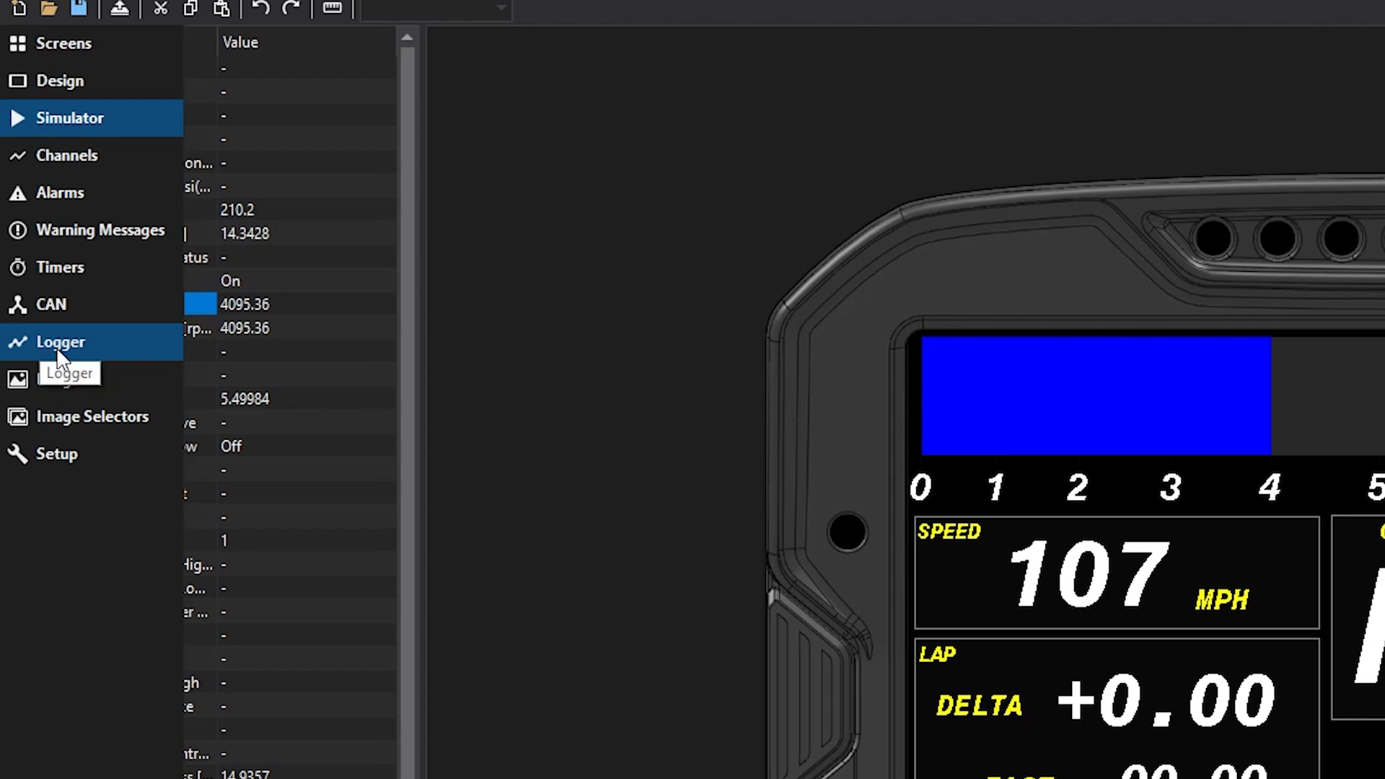
In the logger settings, set VehicleSpeed to log at 100Hz.
click(58, 352)
click(893, 127)
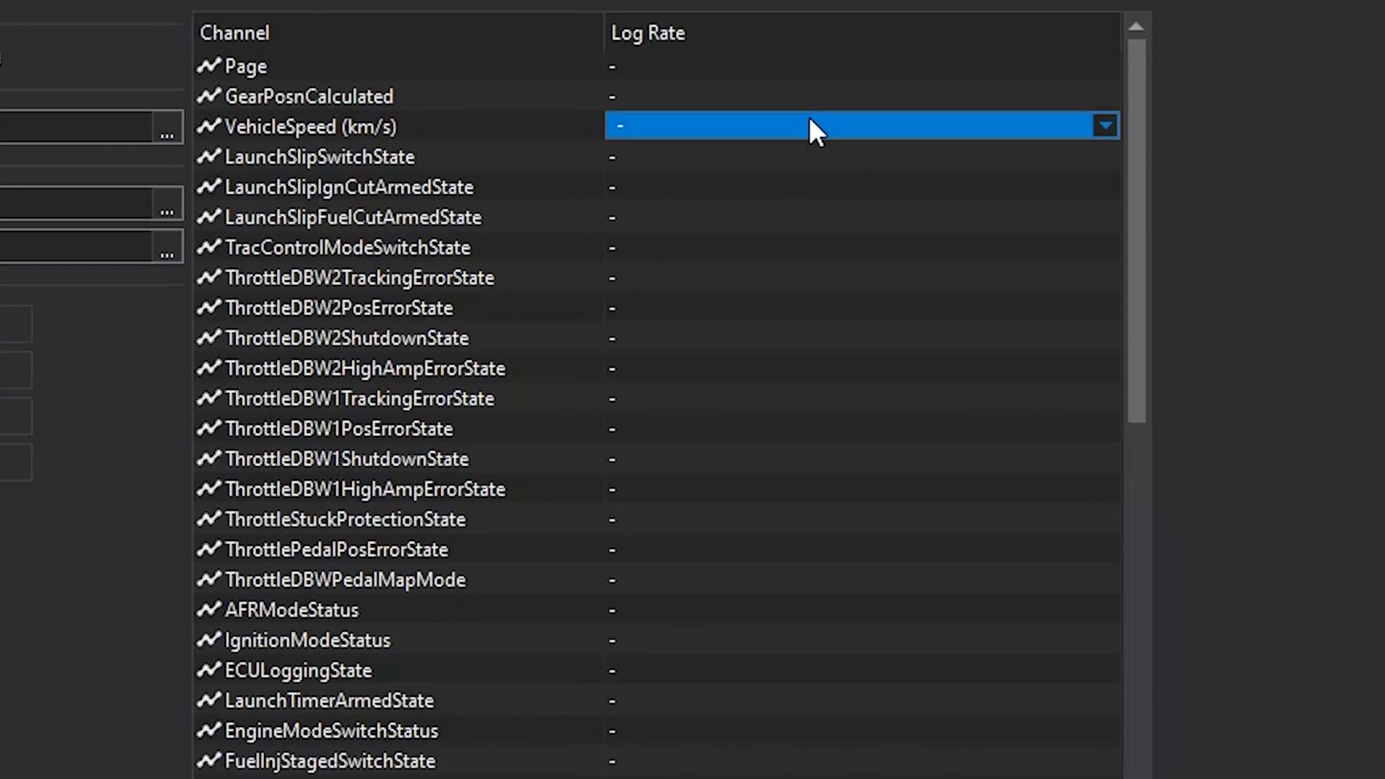
click(814, 128)
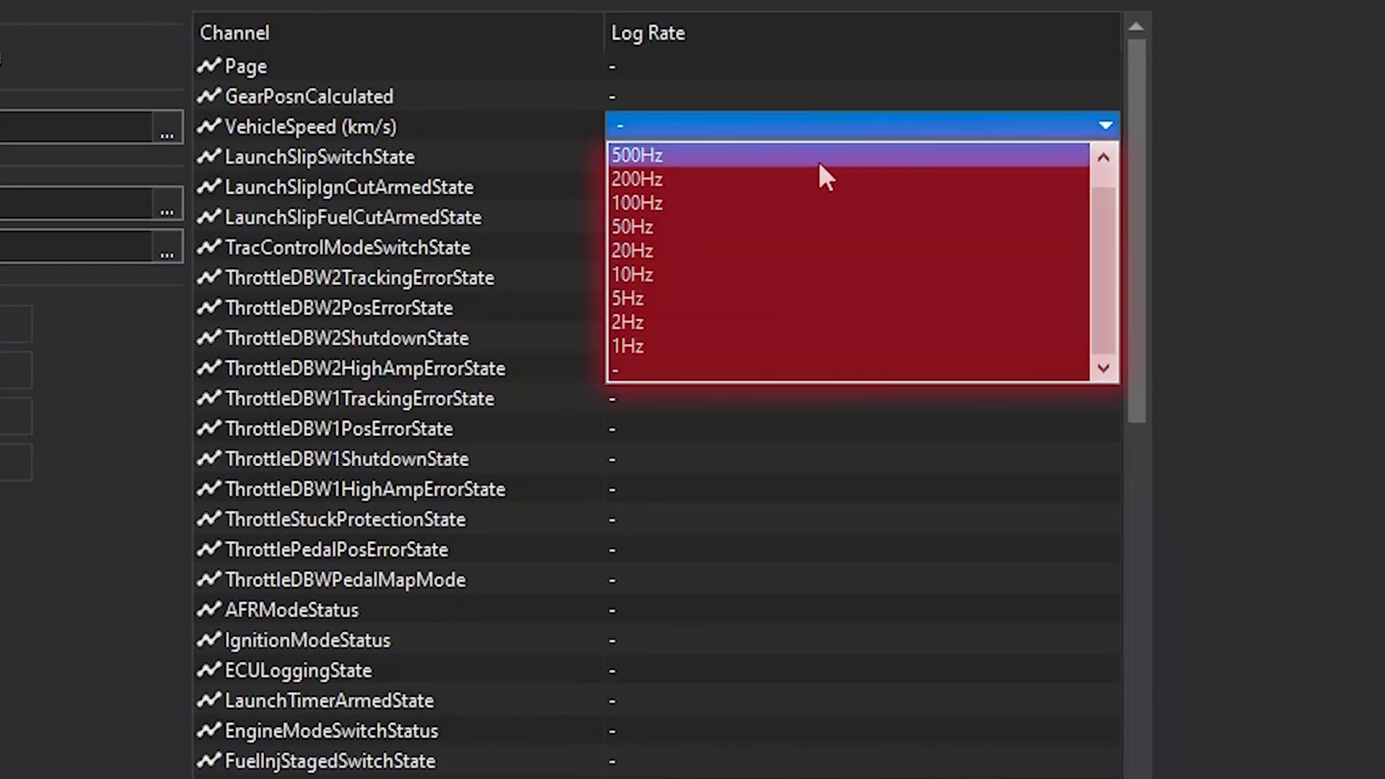
click(811, 204)
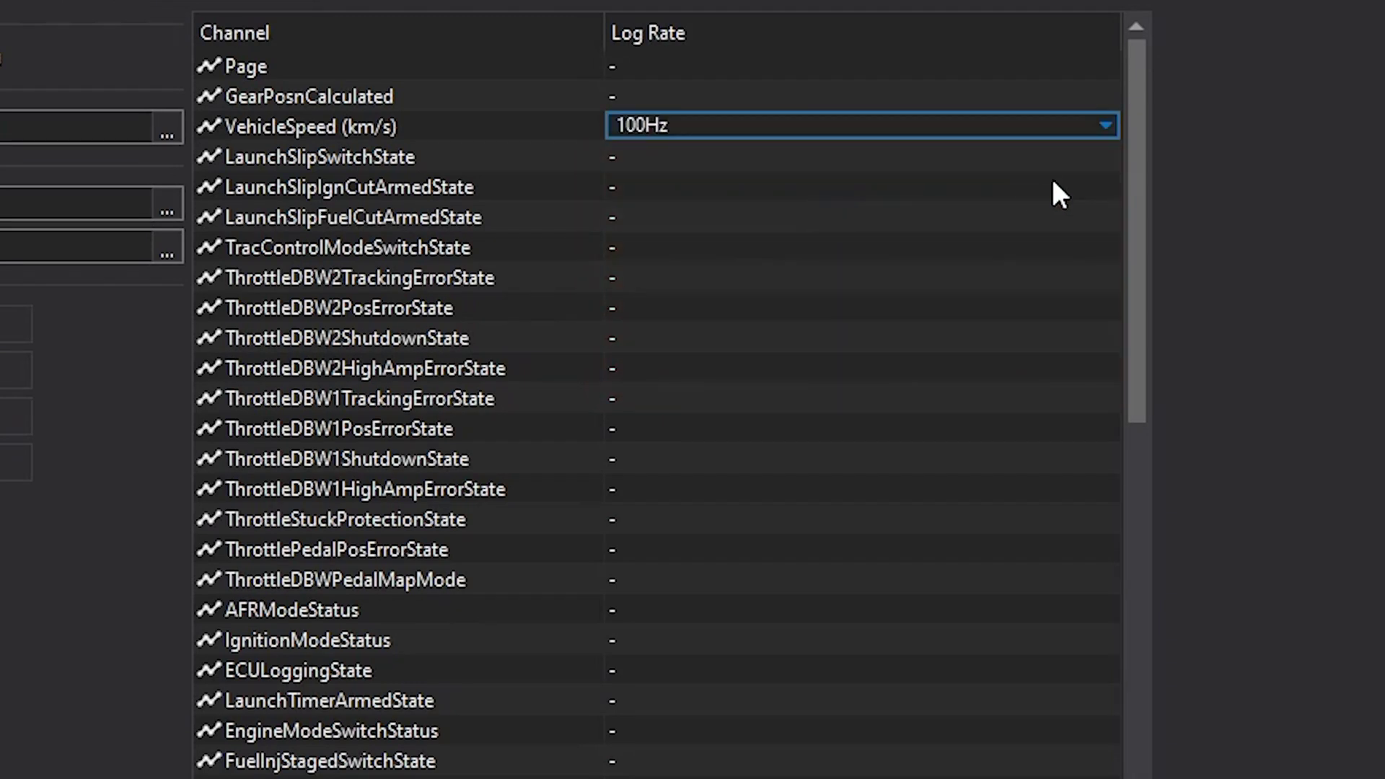
Set the BaroPressErrorState log rate to 2Hz.
scroll(664, 462, down, 10)
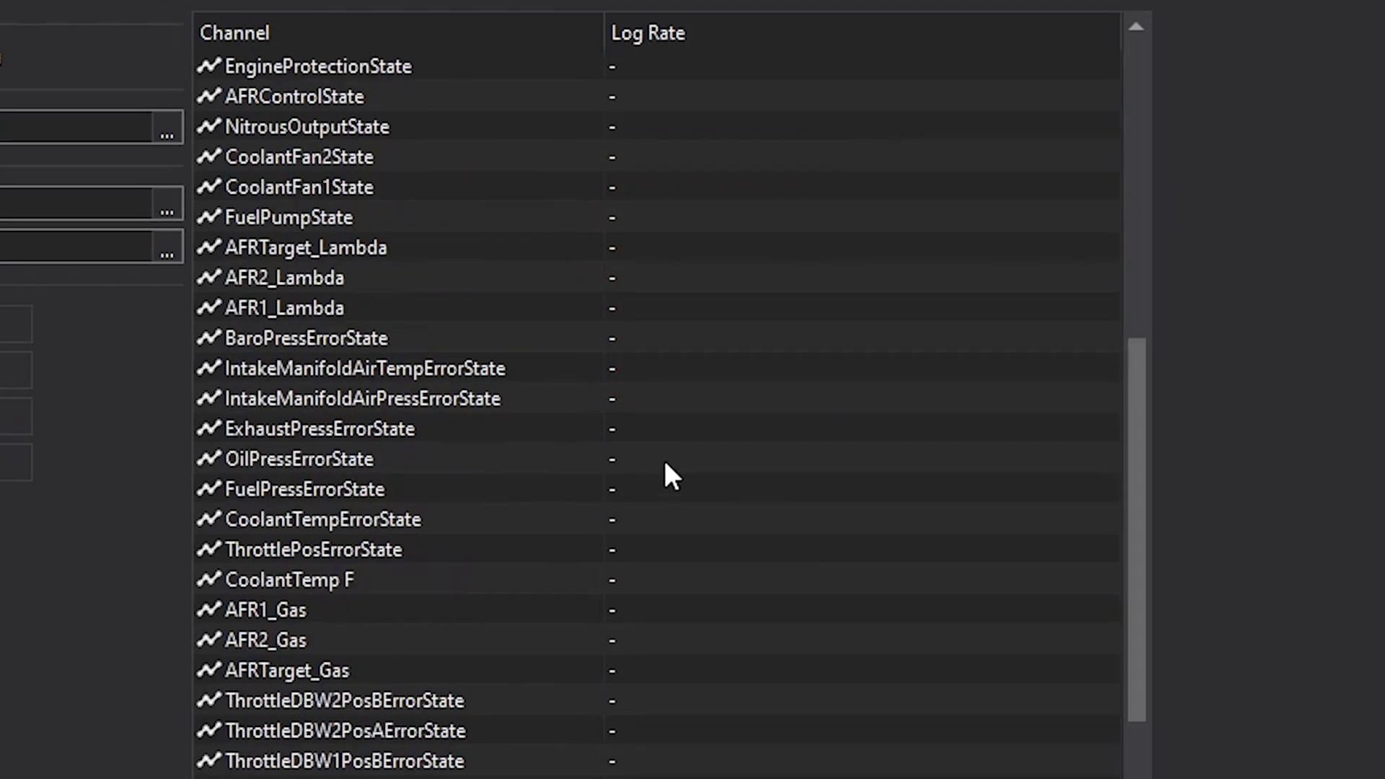
click(749, 339)
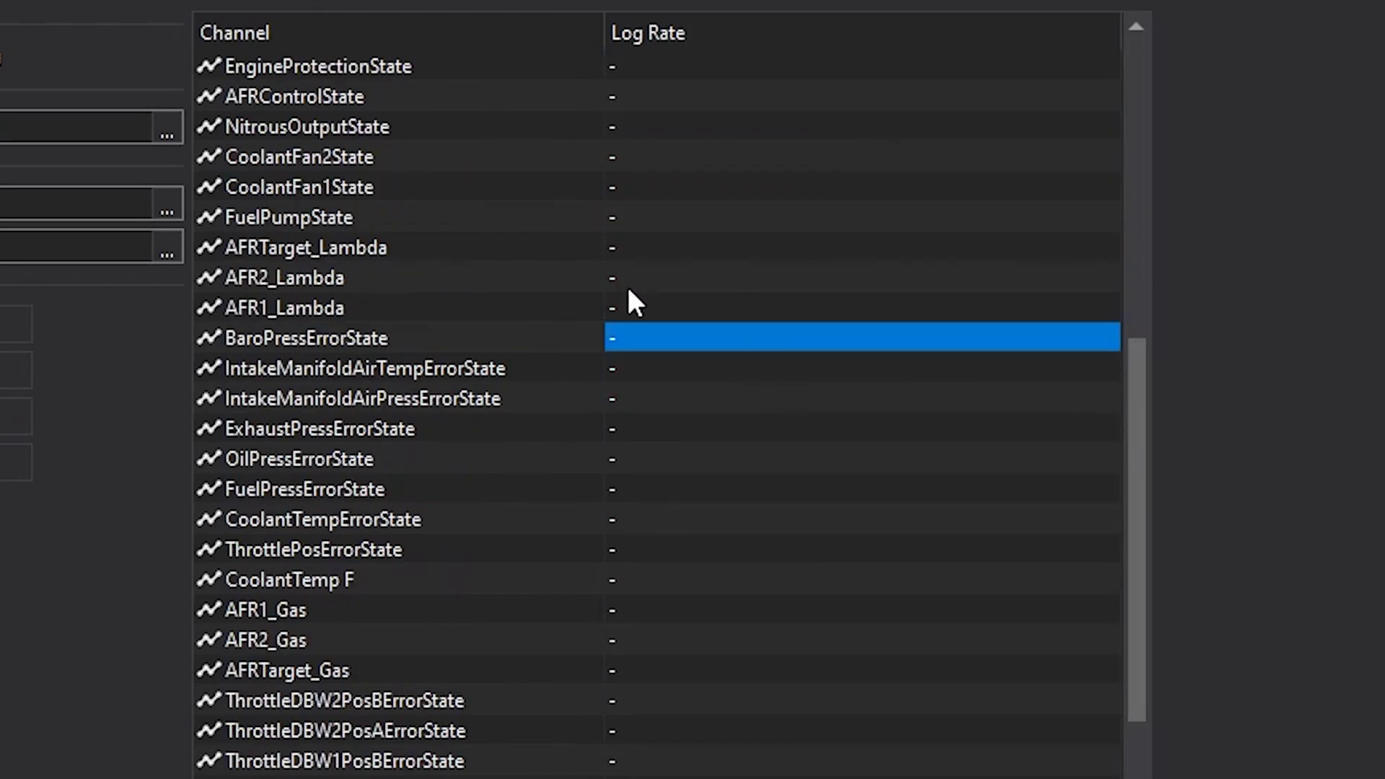
click(669, 330)
click(670, 330)
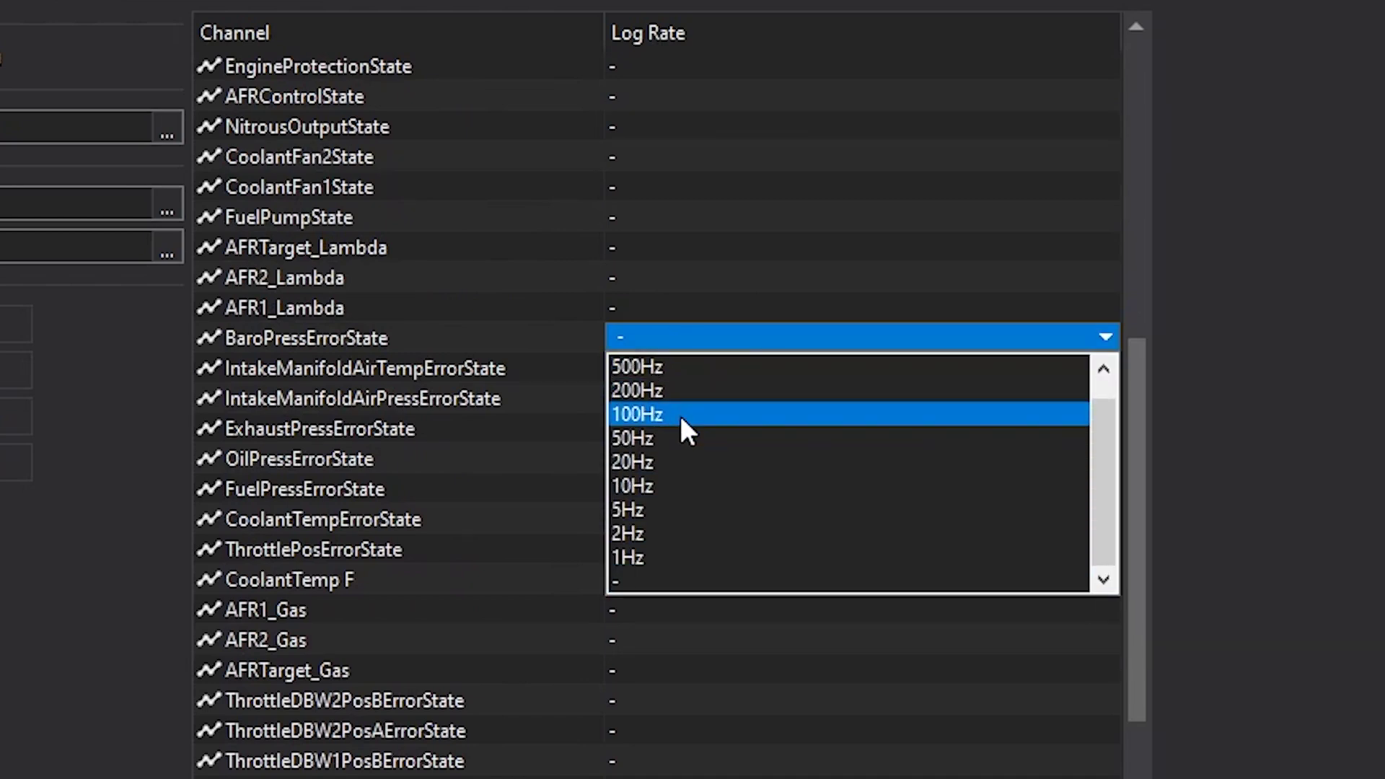
click(681, 416)
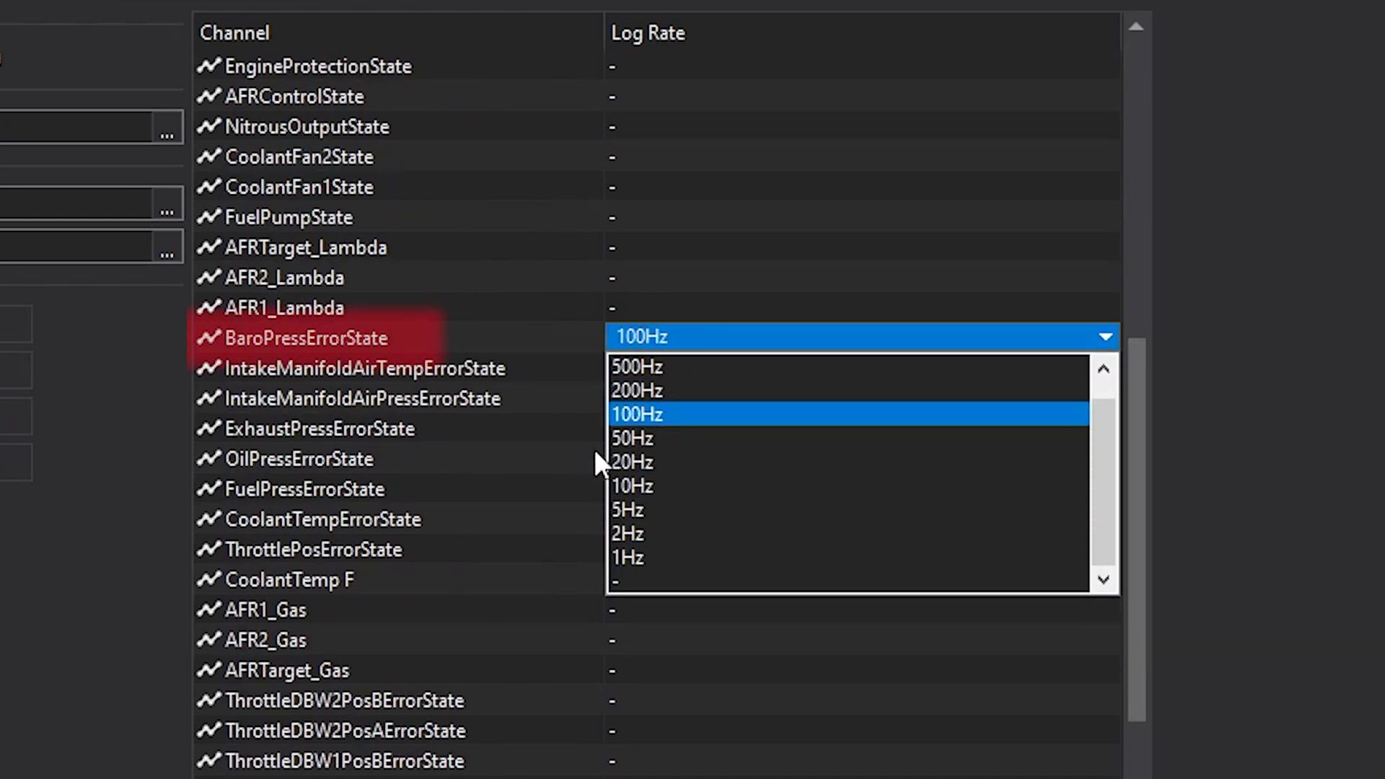
click(626, 532)
Set the AFR1_Lambda log rate to 100Hz.
click(669, 308)
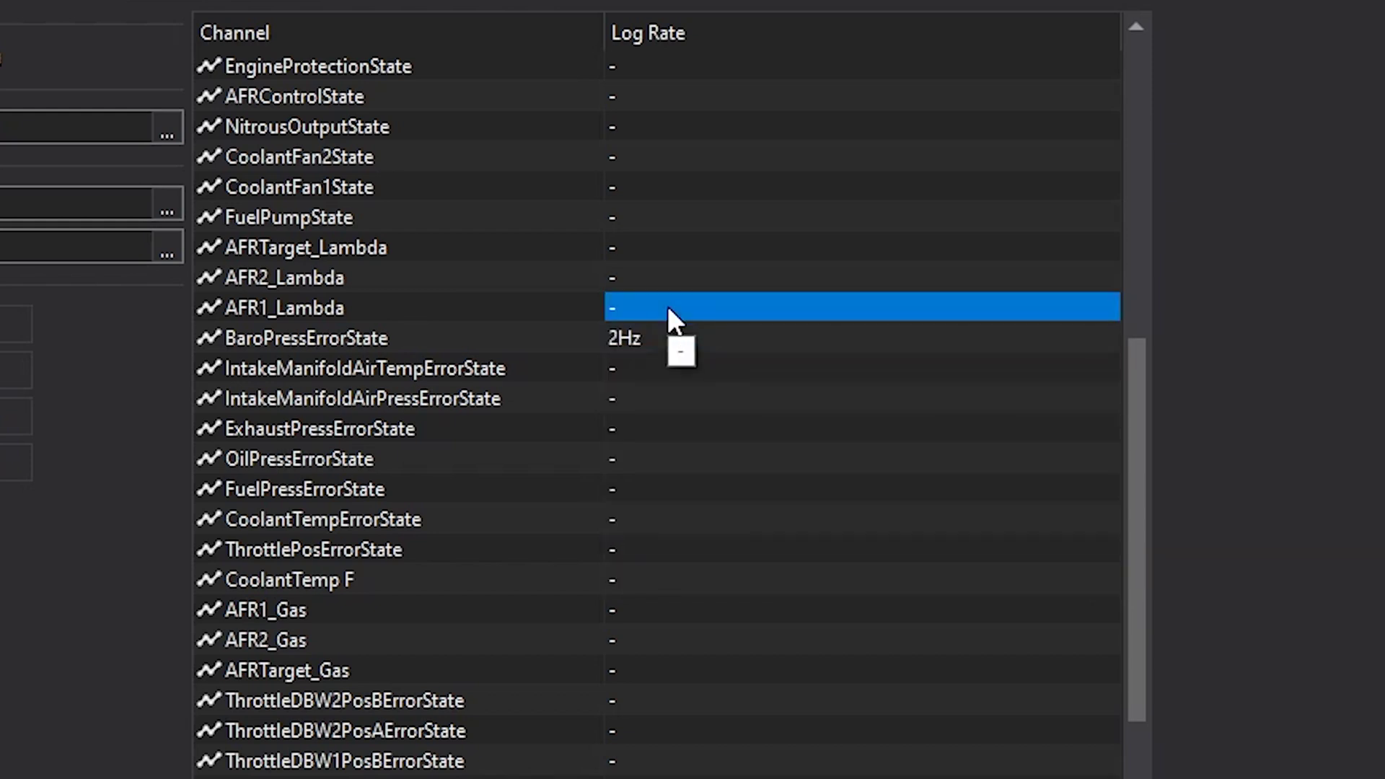
click(669, 306)
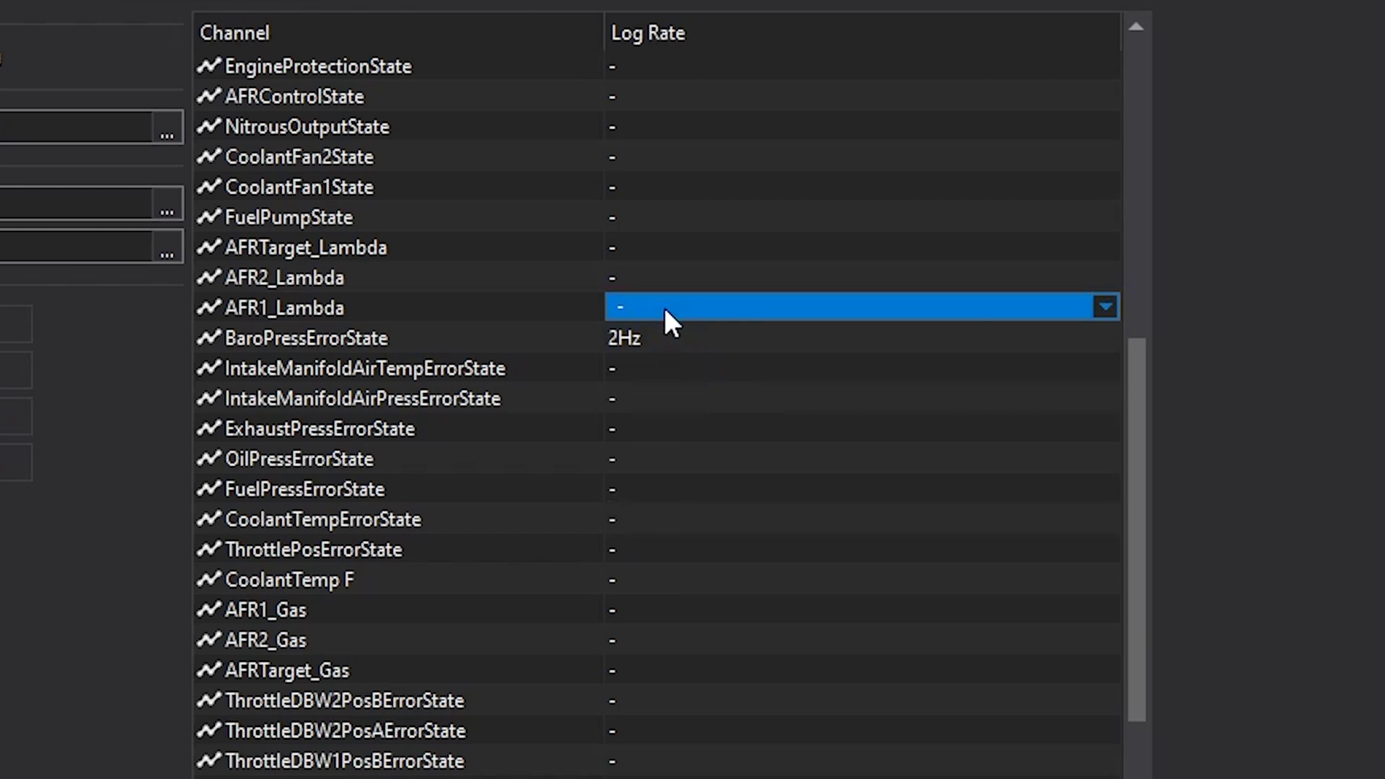
click(665, 308)
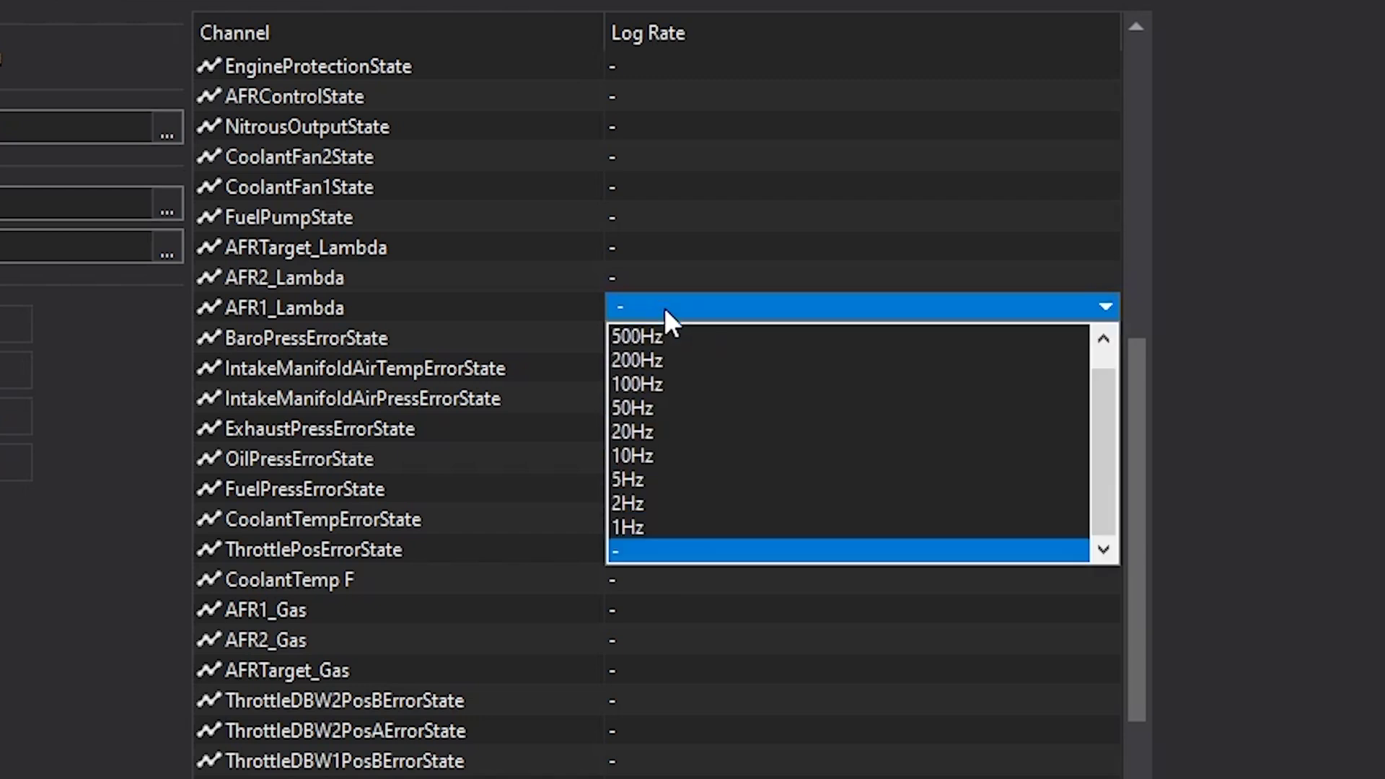
click(660, 380)
click(863, 370)
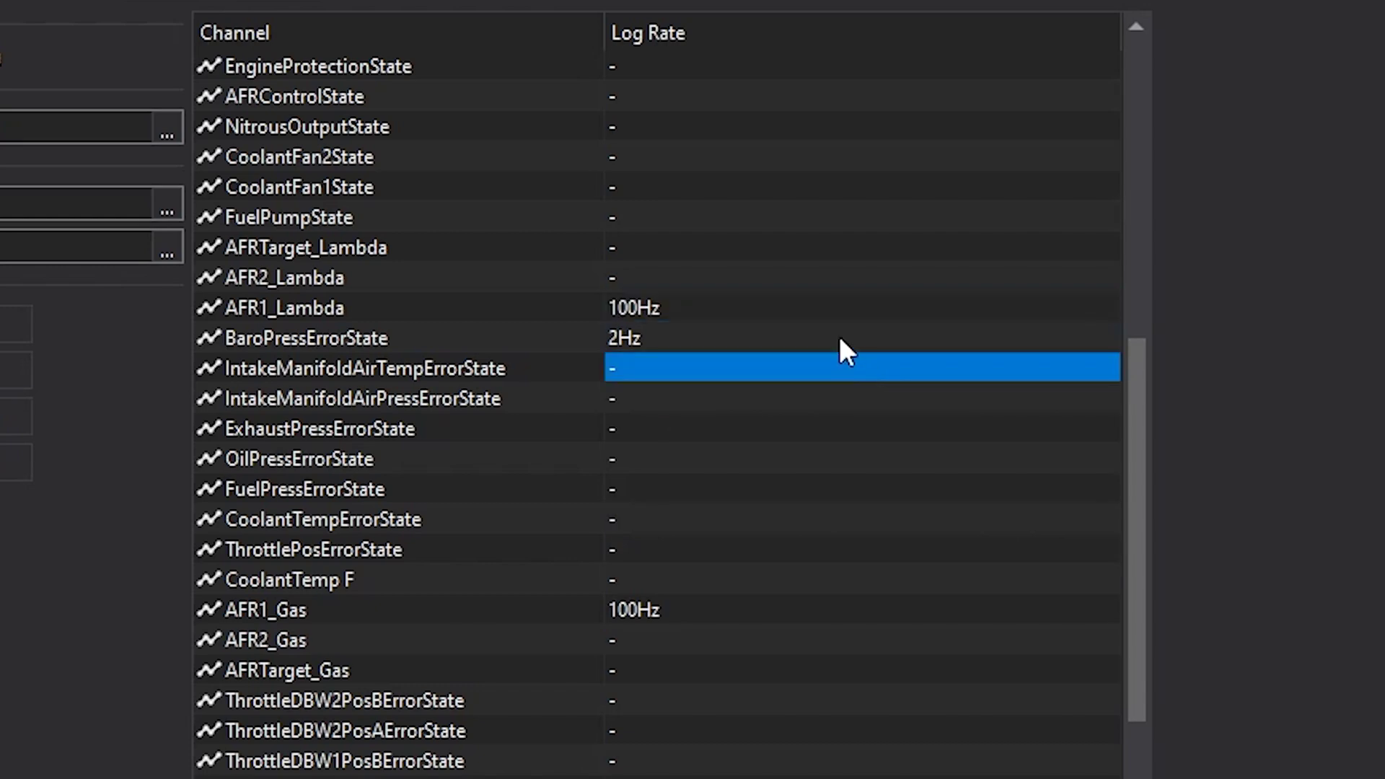
click(854, 314)
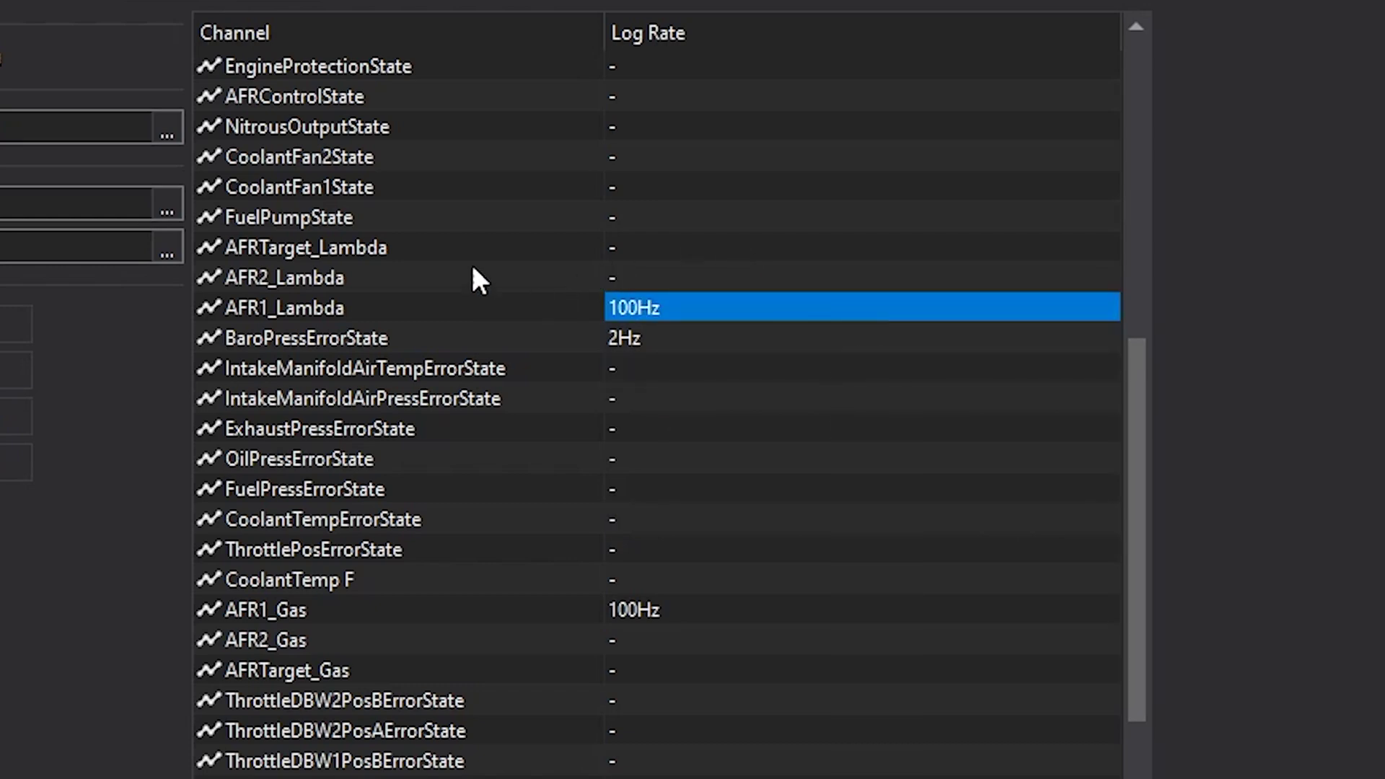
scroll(383, 197, down, 12)
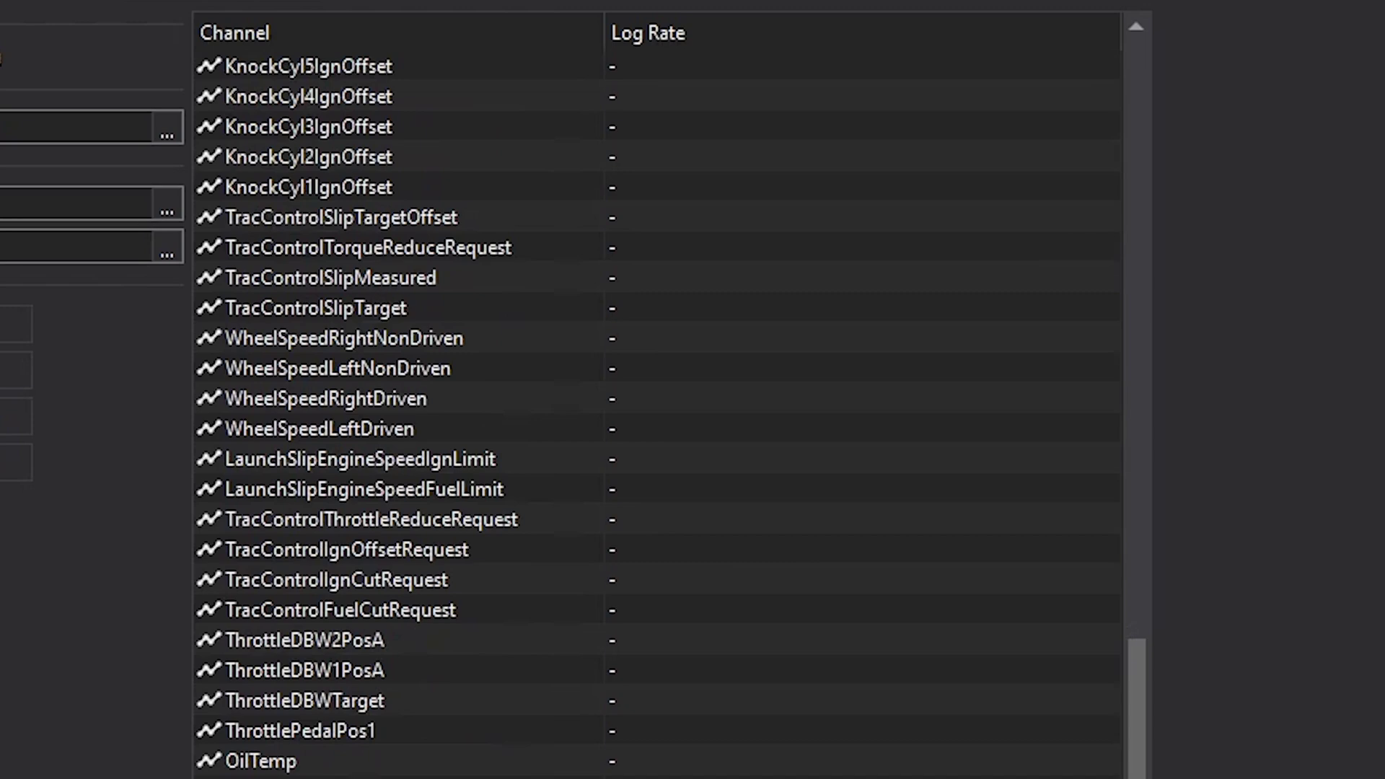
Sort the logging list by Channel name, then choose 100Hz for OilPress.
click(308, 766)
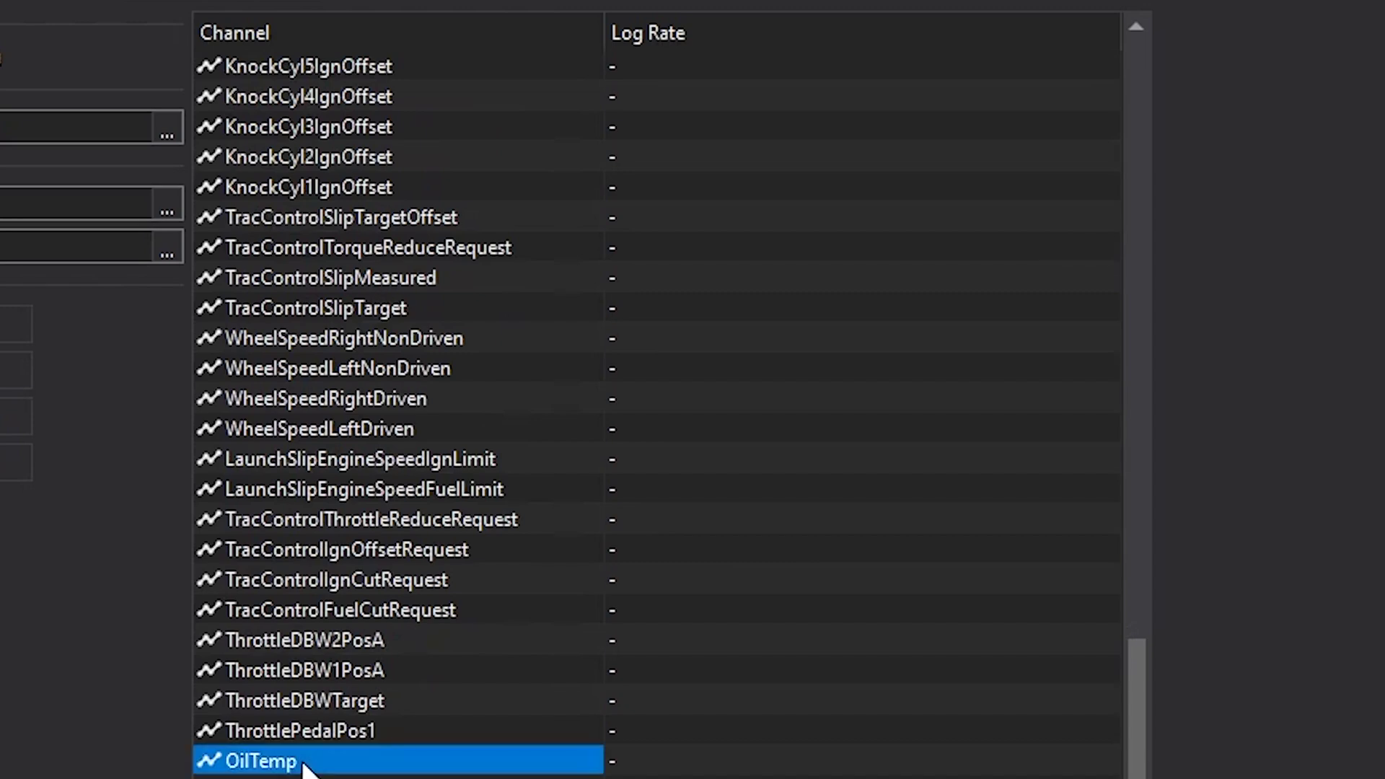
scroll(398, 404, down, 6)
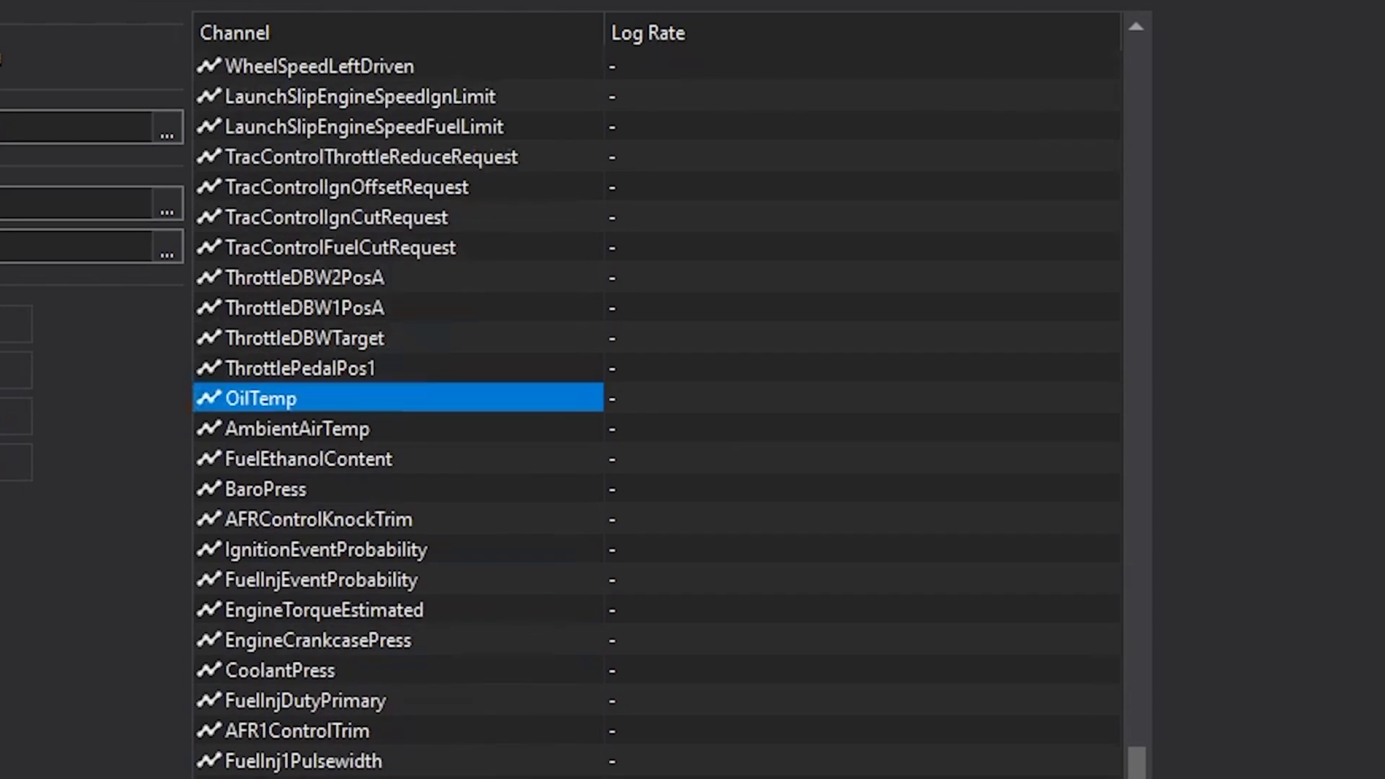
click(424, 33)
click(830, 682)
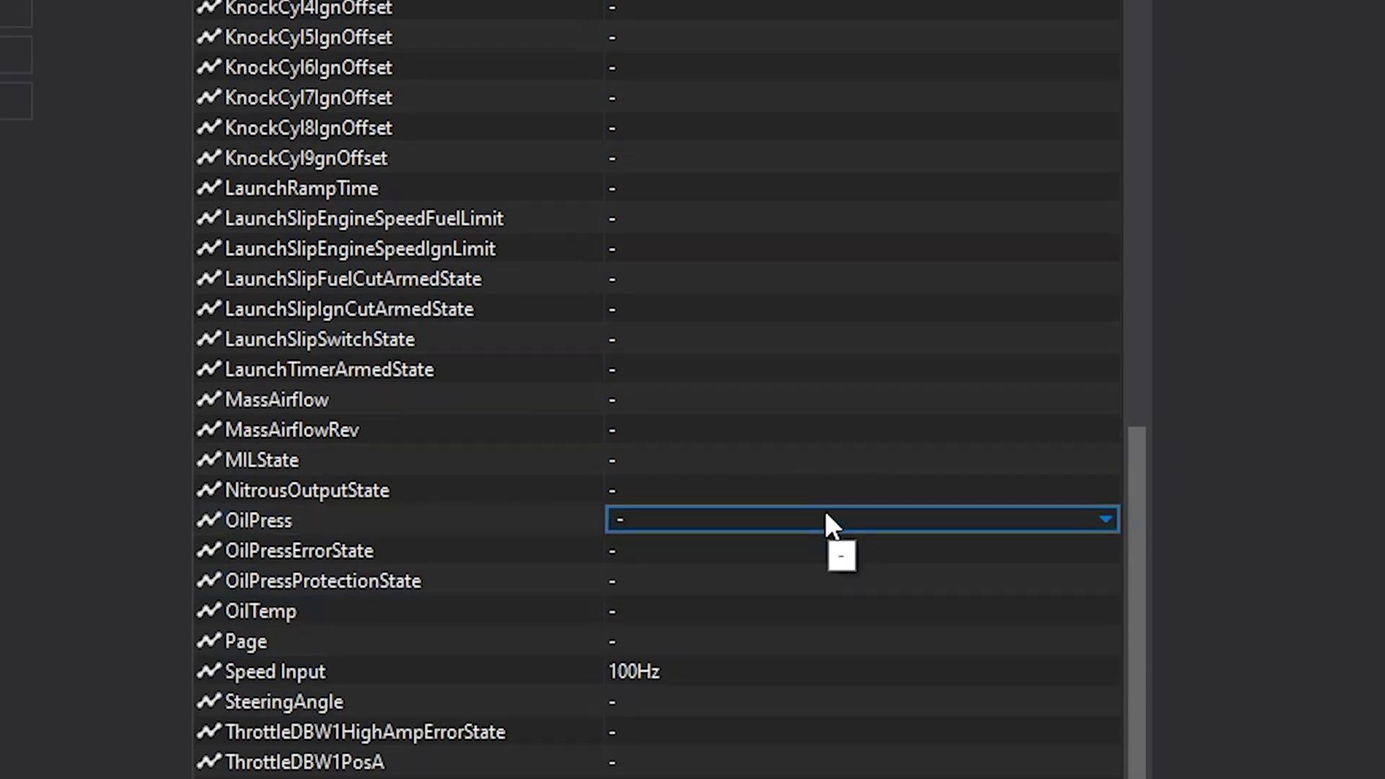
click(827, 682)
click(746, 596)
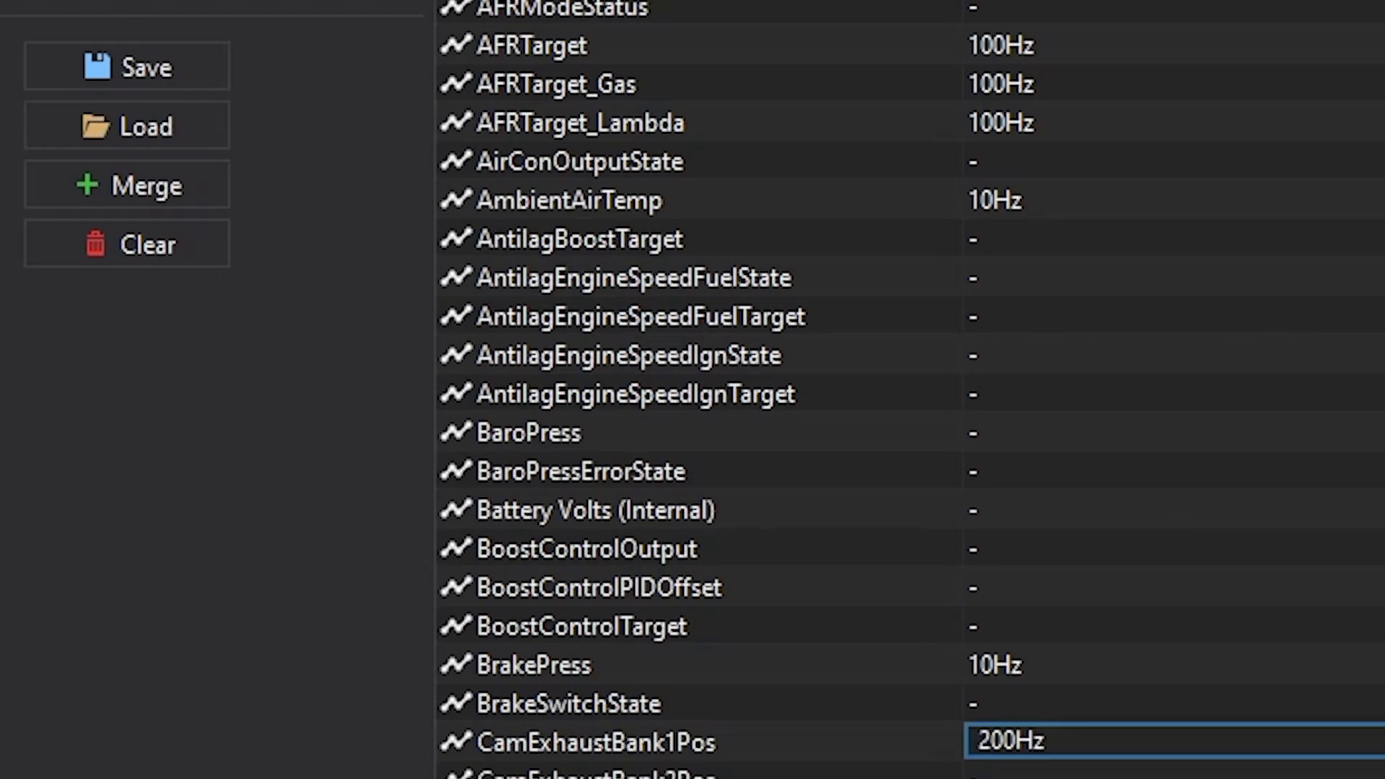
Set the CamIntakeBank1Pos log rate to 500Hz.
click(733, 220)
click(730, 228)
click(731, 228)
click(729, 264)
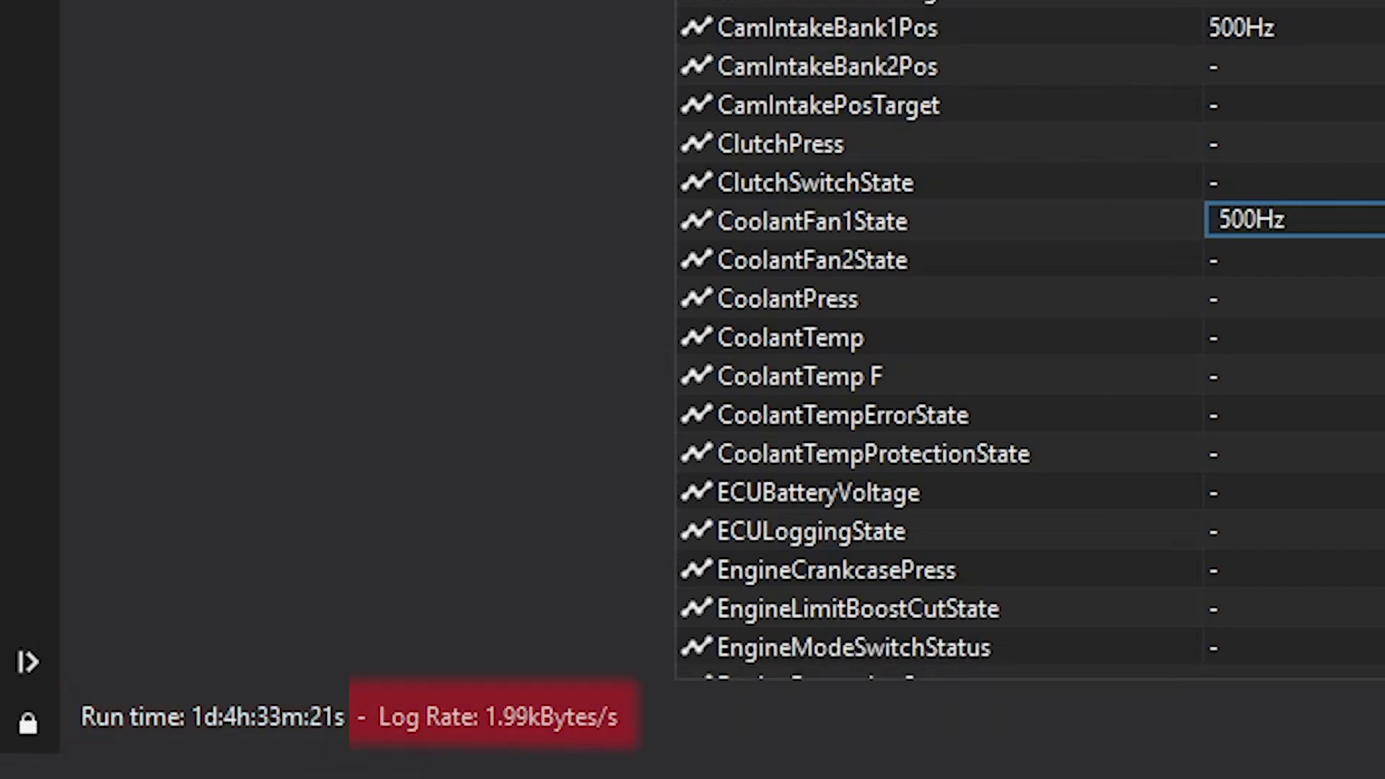
mouse_move(220, 733)
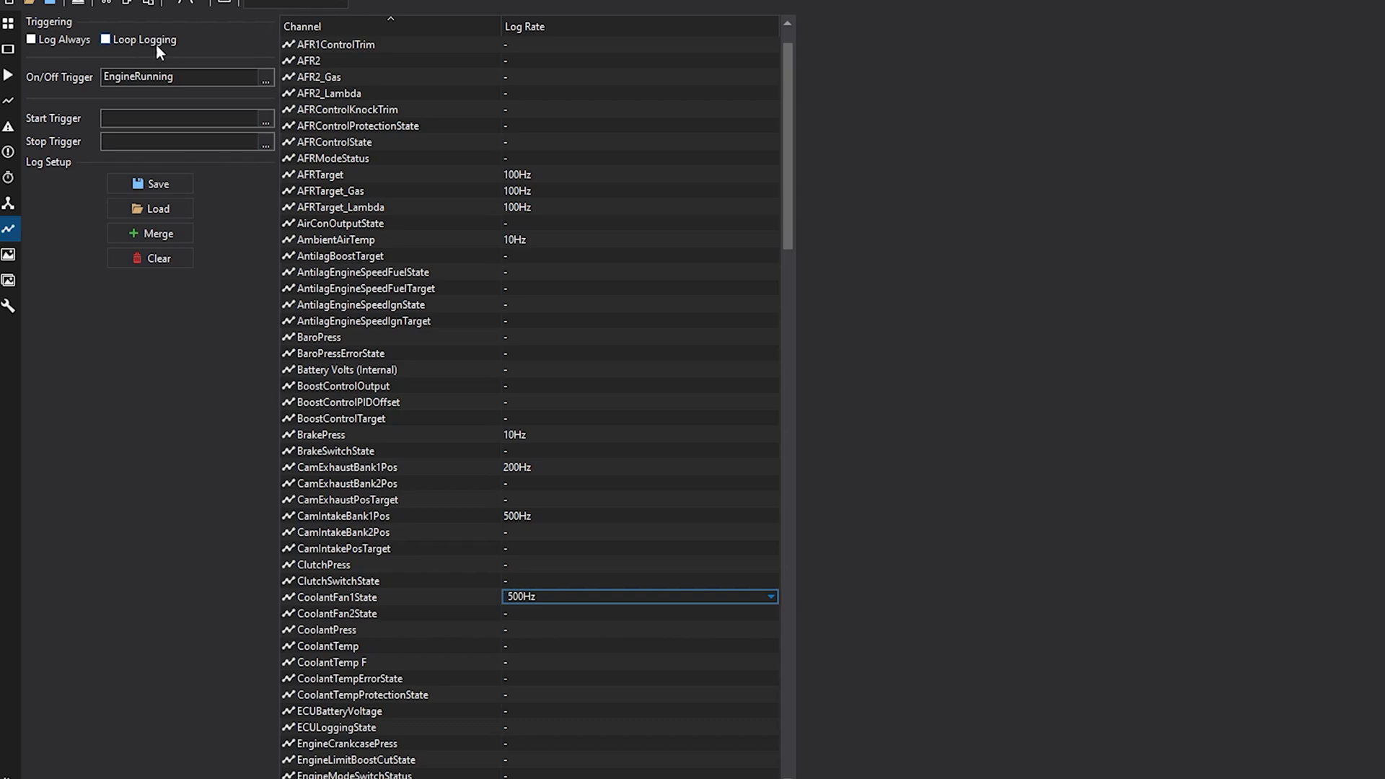
Replace EngineRunning with EngineSpeed [rpm] as the logger's On/Off Trigger channel.
mouse_move(81, 78)
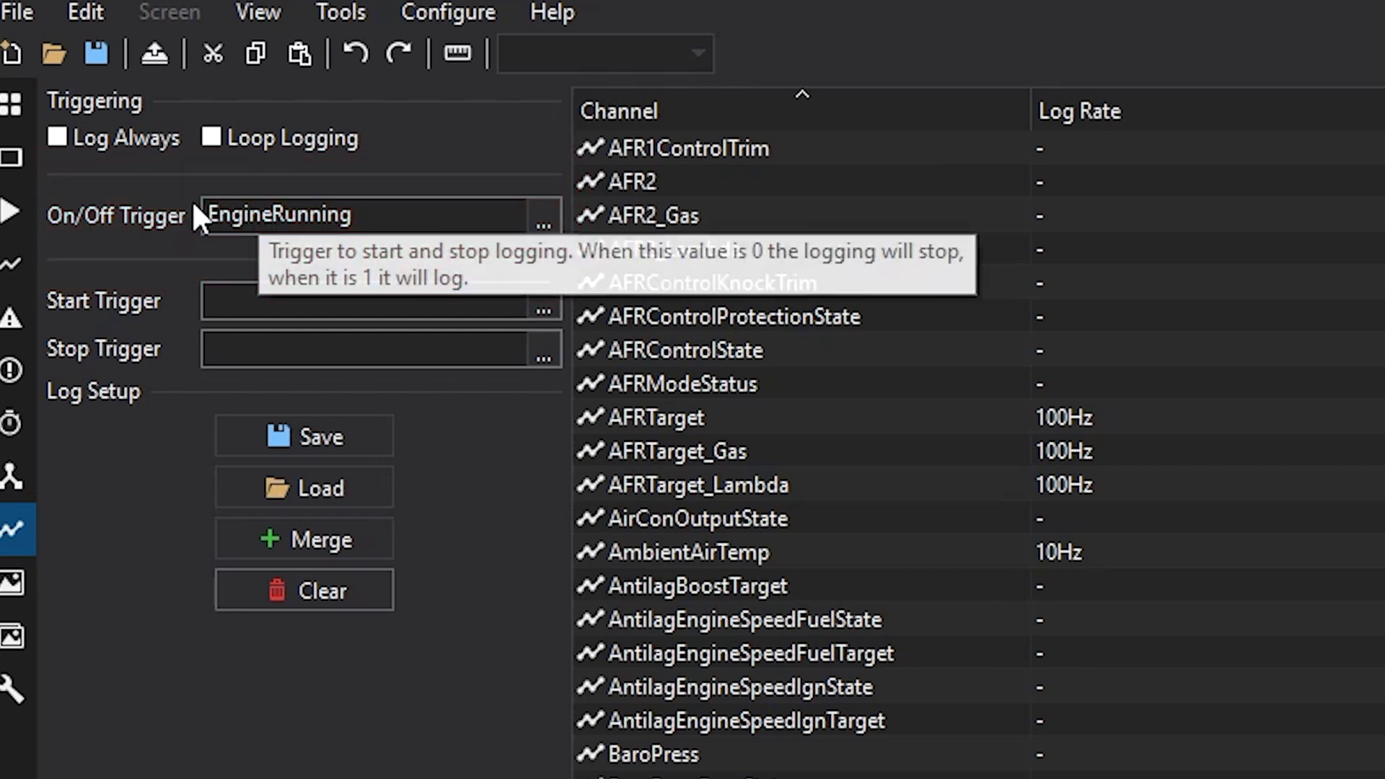
click(386, 216)
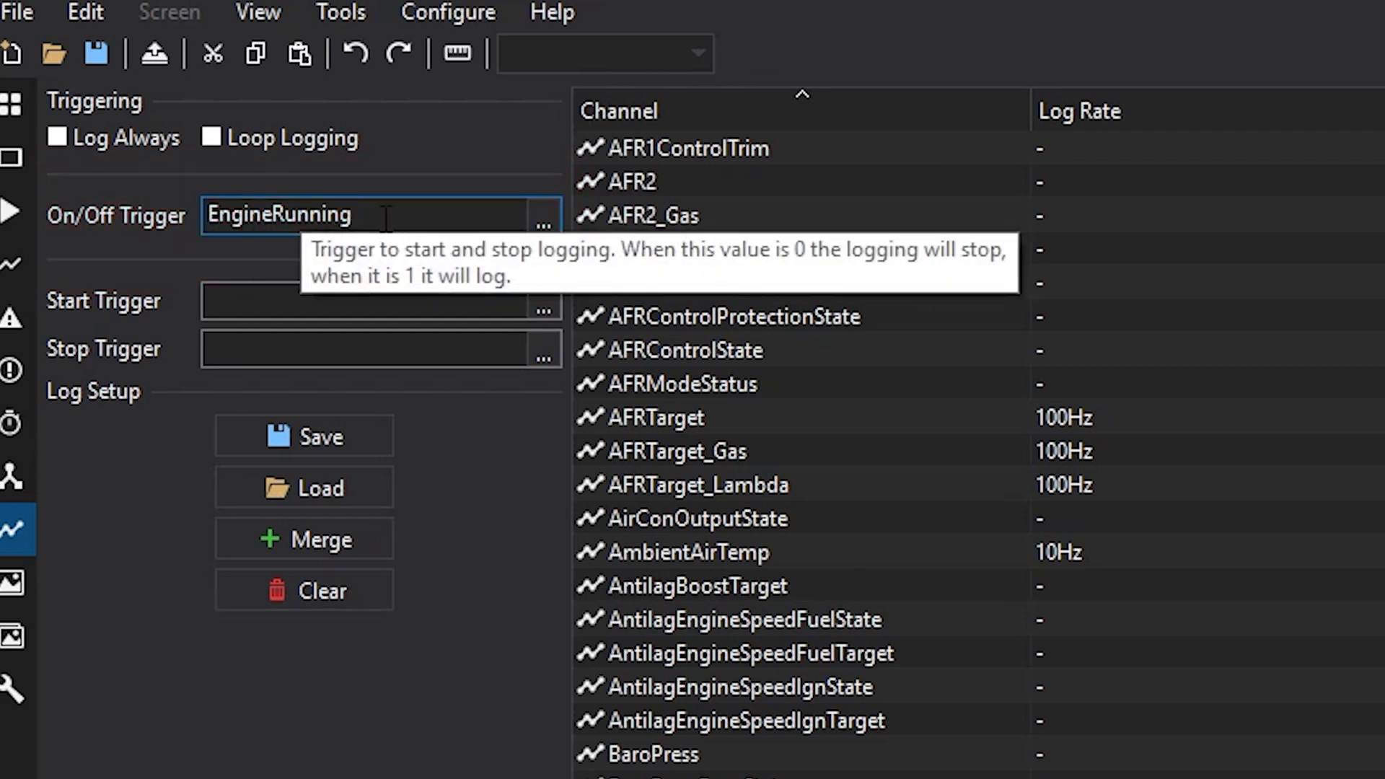
drag(373, 216, 210, 215)
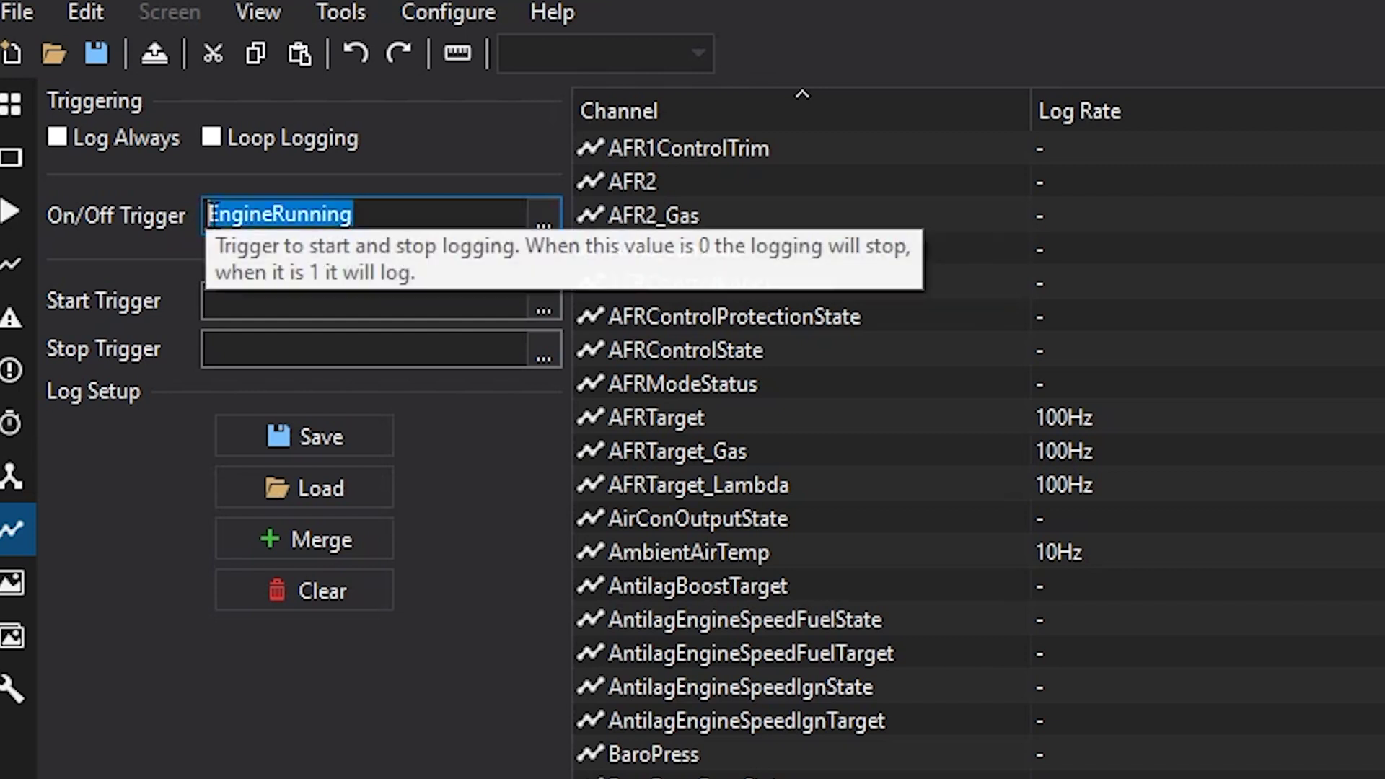
click(353, 229)
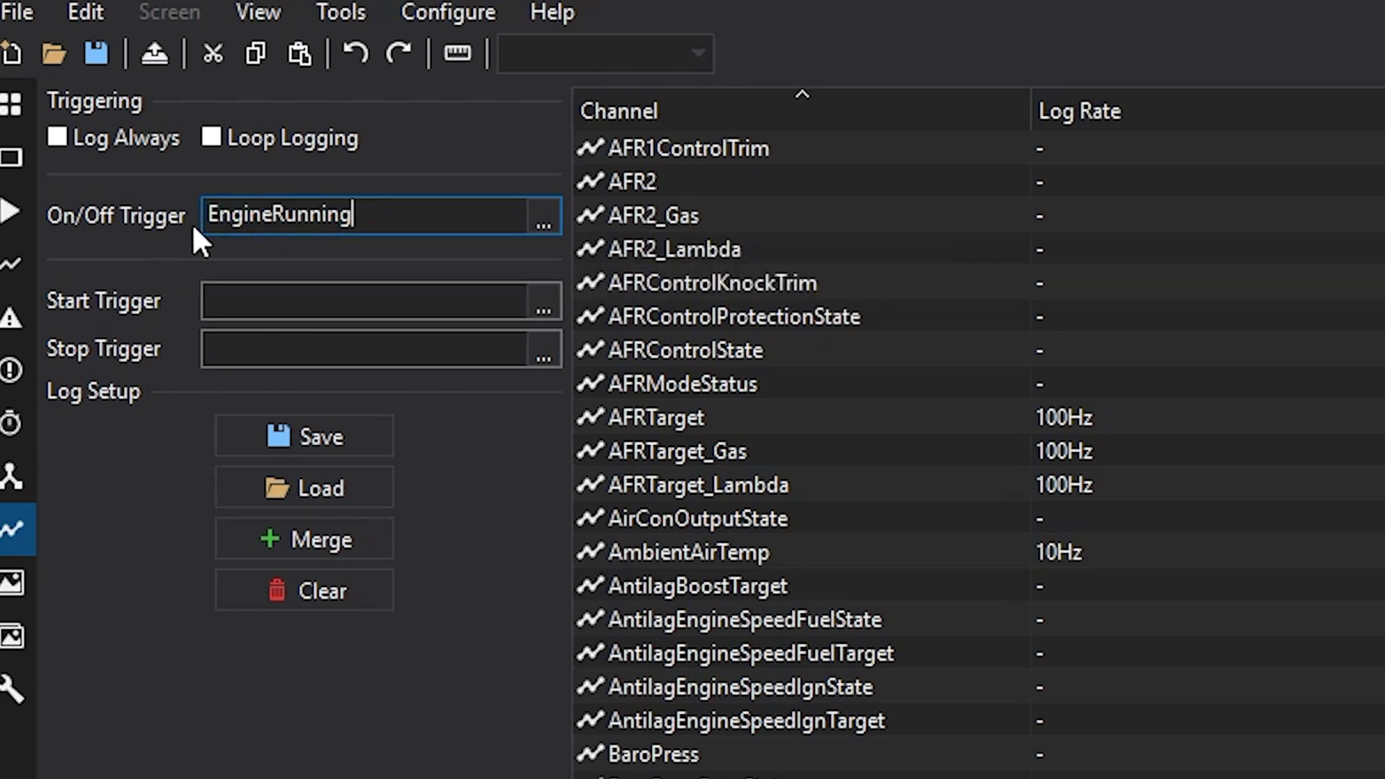
click(543, 217)
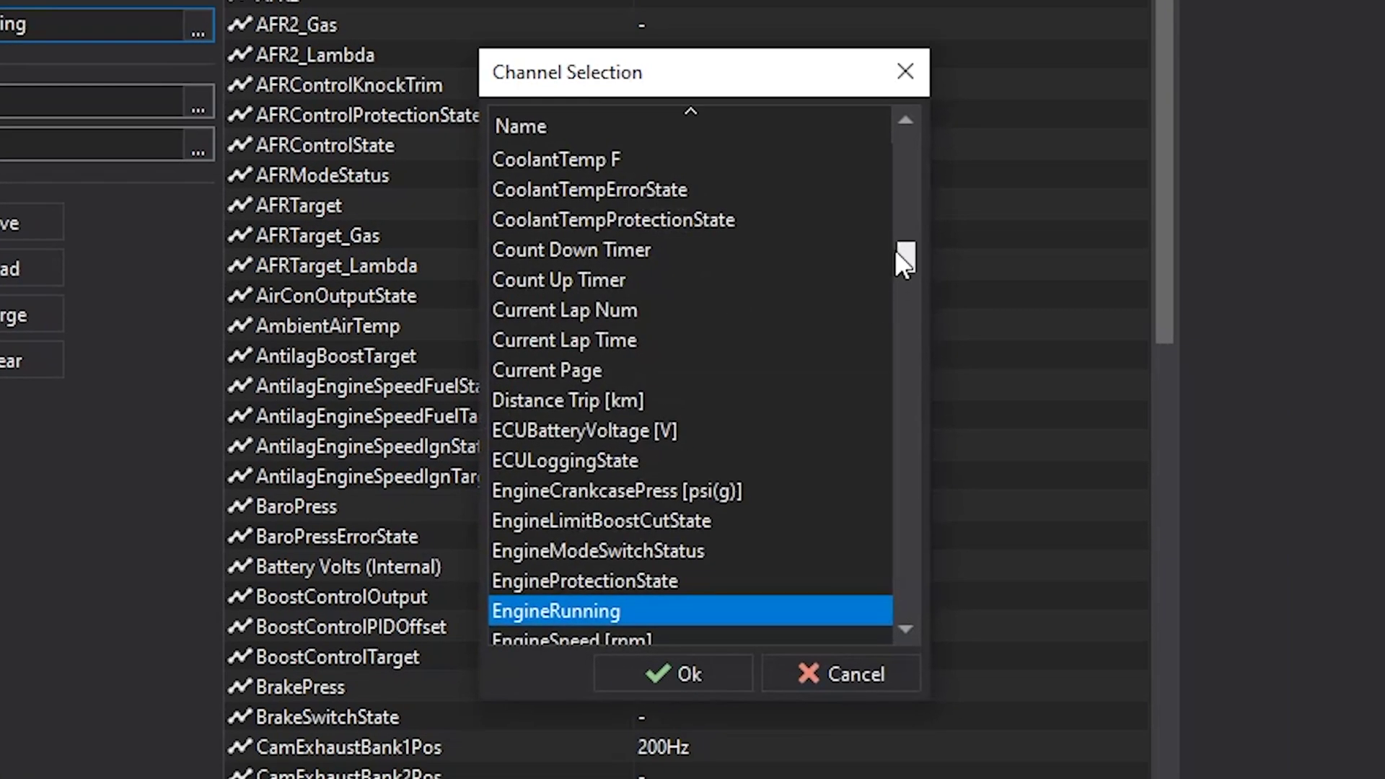
drag(897, 252, 900, 164)
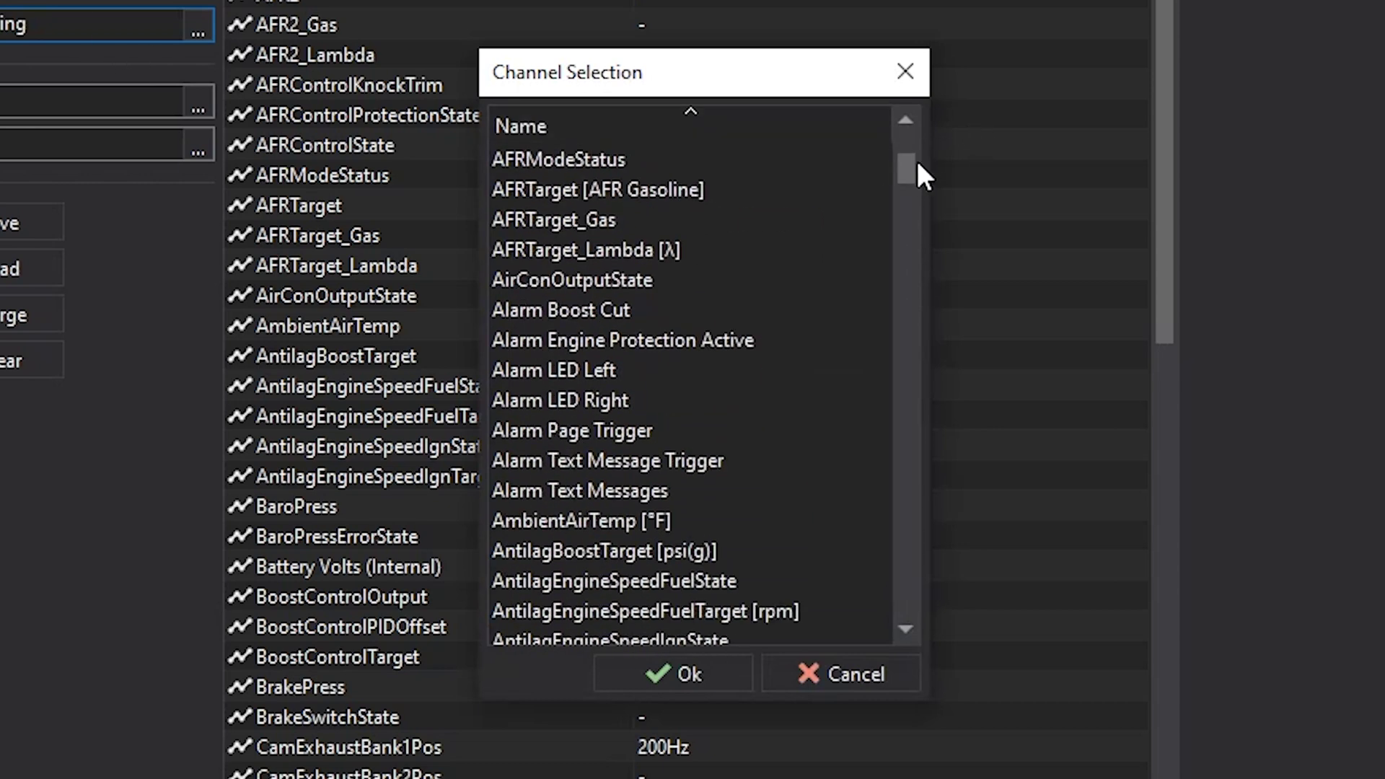
drag(904, 184, 911, 242)
scroll(607, 483, down, 5)
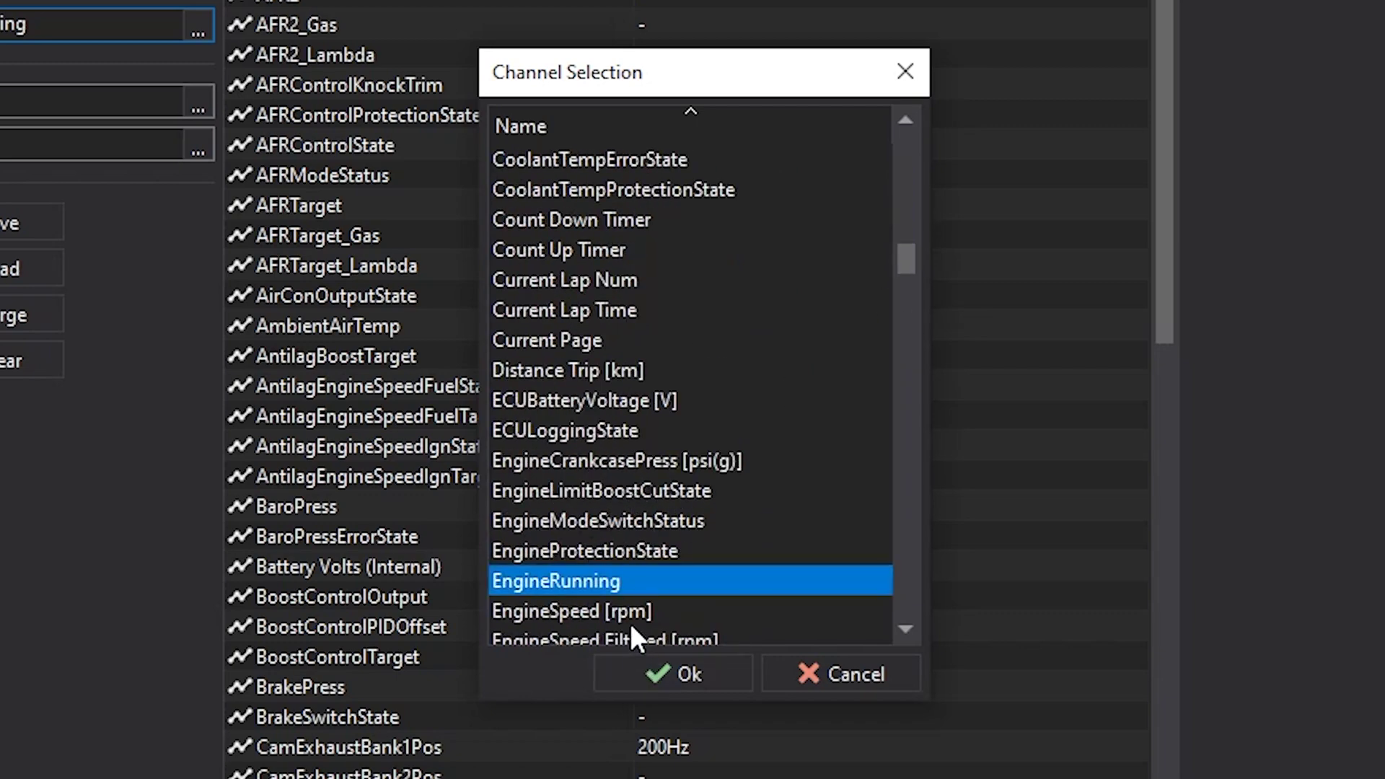
click(630, 619)
click(652, 667)
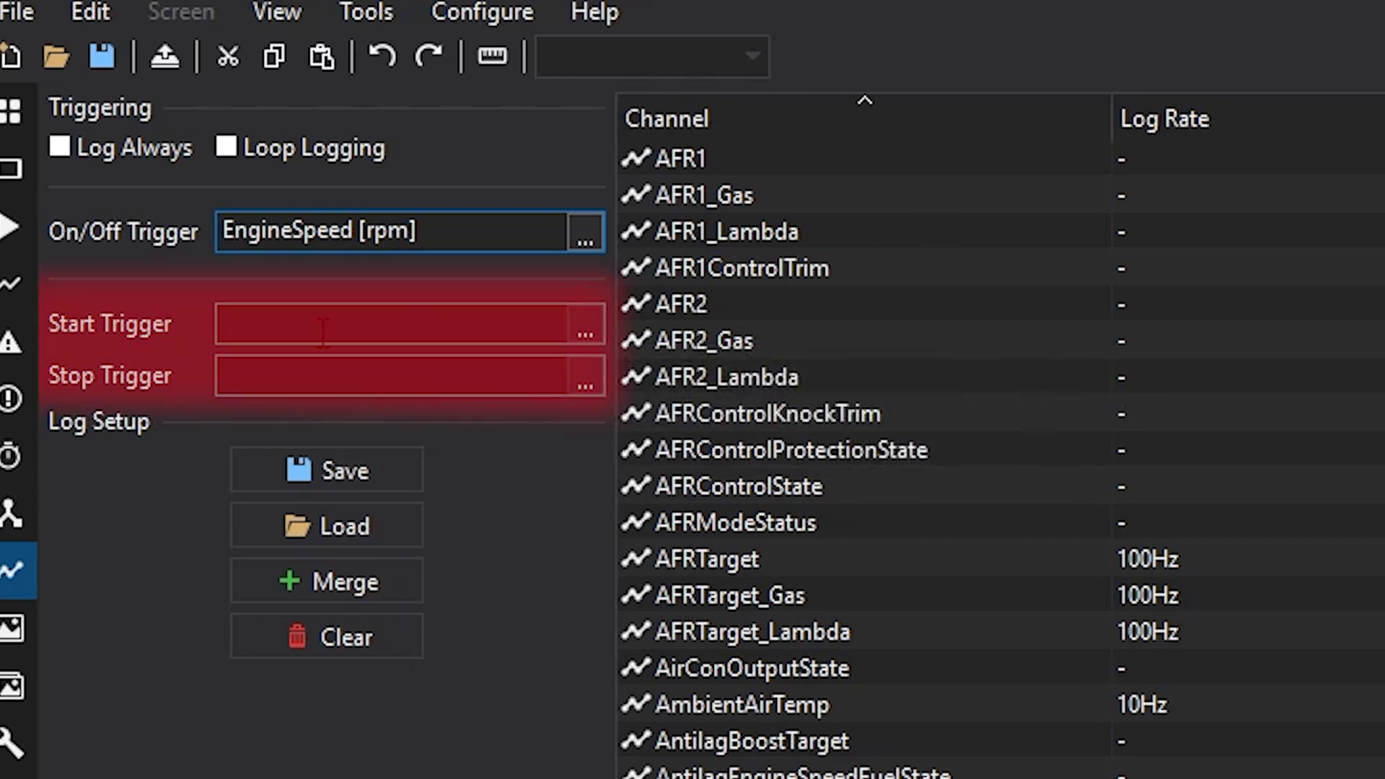
Dismiss the Start Trigger channel list without choosing, leaving Start and Stop Triggers empty.
click(585, 328)
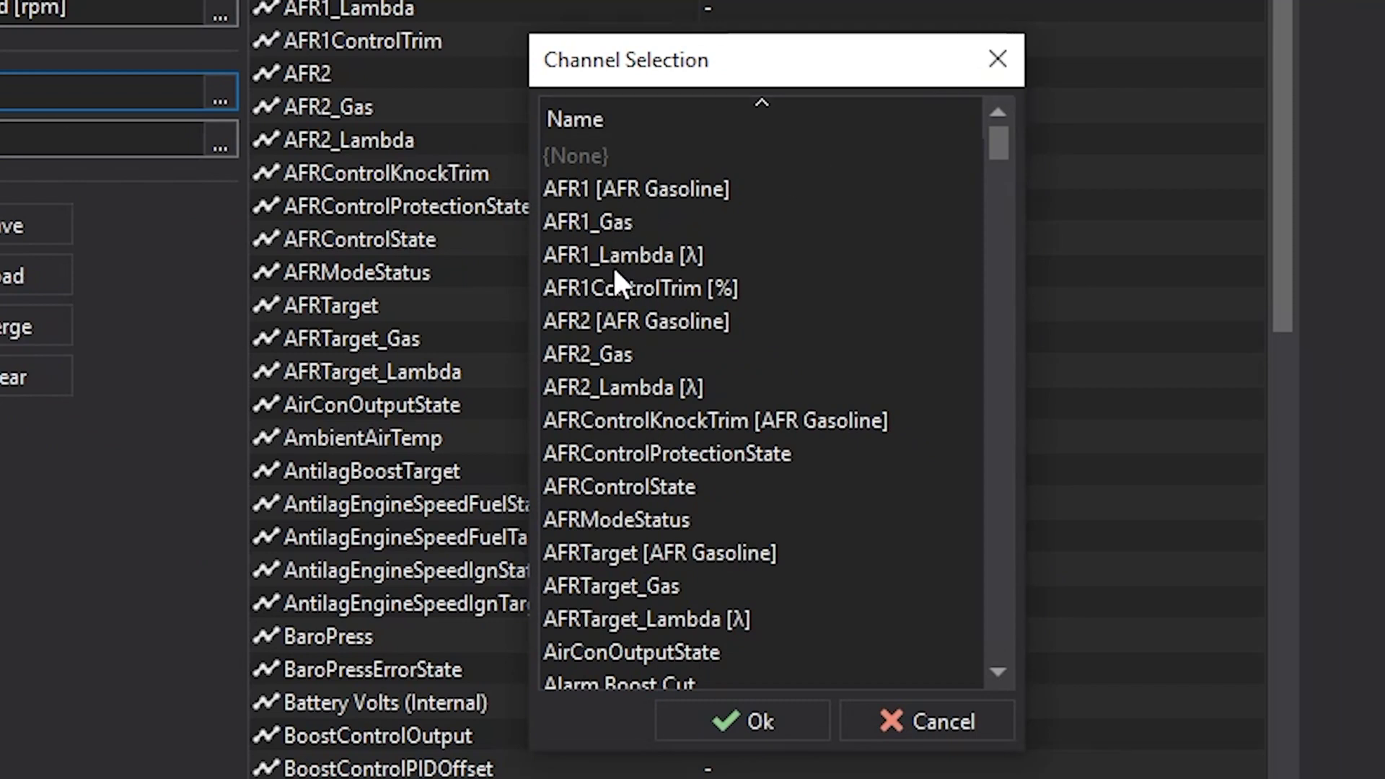
click(998, 58)
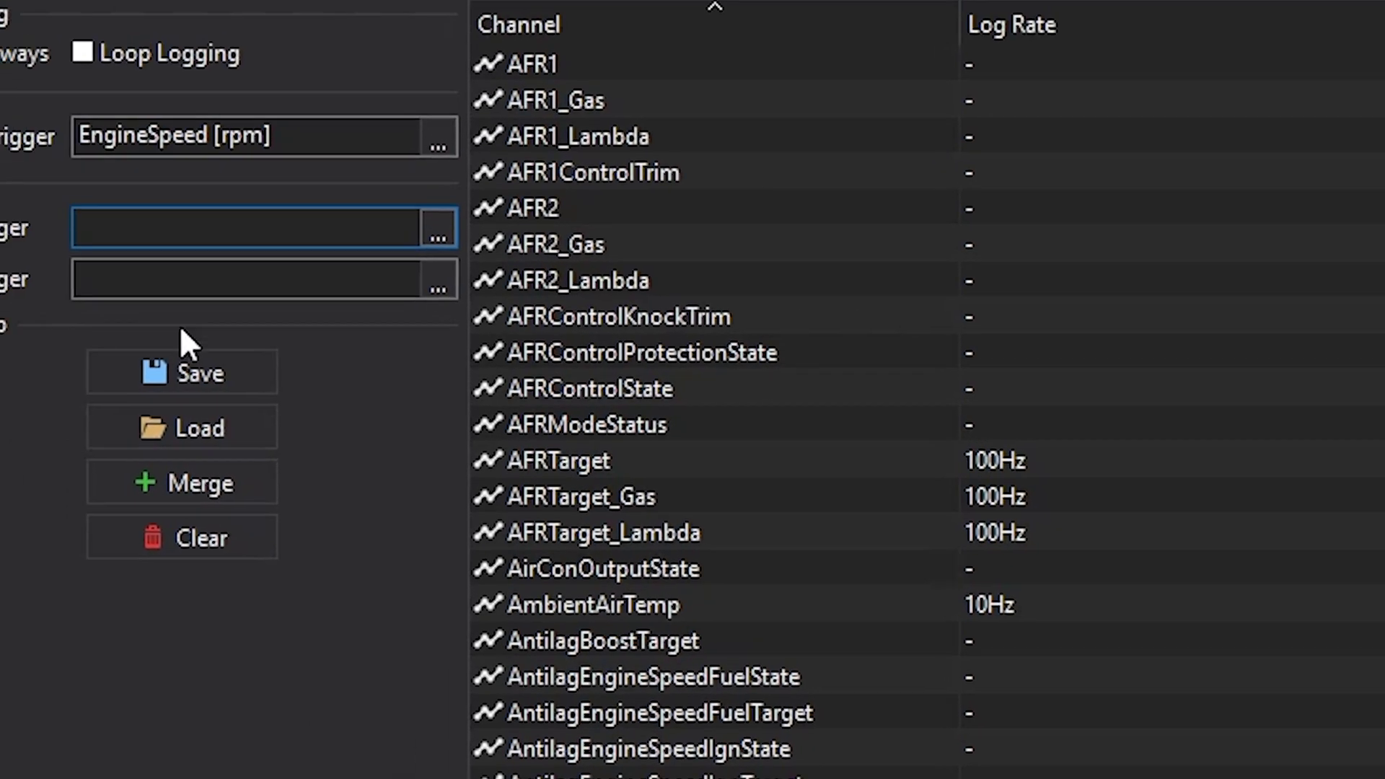